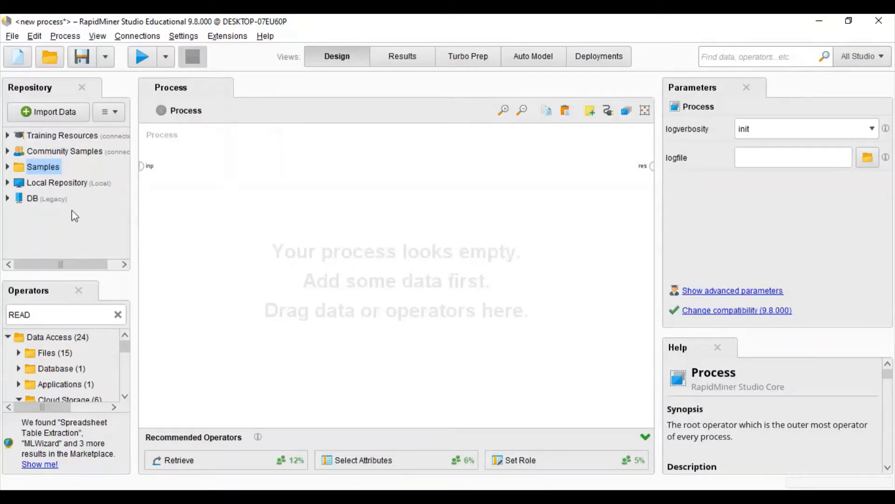
Expand Samples and open its data folder to list Deals, Golf, Iris and Titanic
{"action": "left_click", "coordinate": [8, 168]}
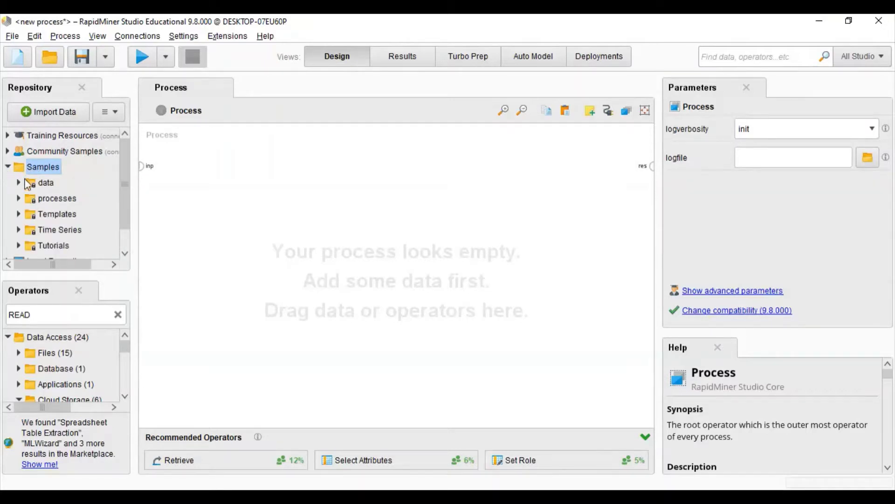
{"action": "left_click", "coordinate": [9, 167]}
{"action": "left_click", "coordinate": [8, 167]}
{"action": "double_click", "coordinate": [23, 184]}
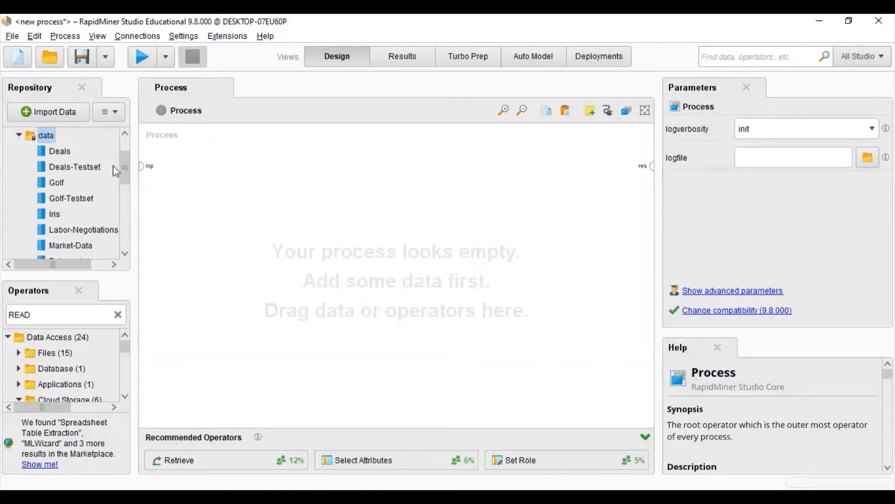
{"action": "mouse_move", "coordinate": [125, 168]}
{"action": "left_mouse_down"}
{"action": "mouse_move", "coordinate": [134, 221]}
{"action": "mouse_move", "coordinate": [129, 177]}
{"action": "left_mouse_up"}
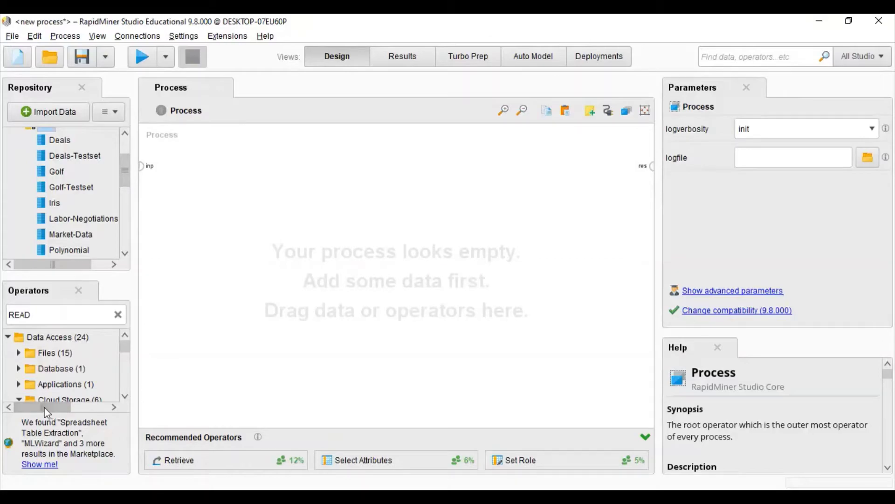
Search operators for READ and scroll through Data Access > Files > Read
{"action": "left_click", "coordinate": [72, 315]}
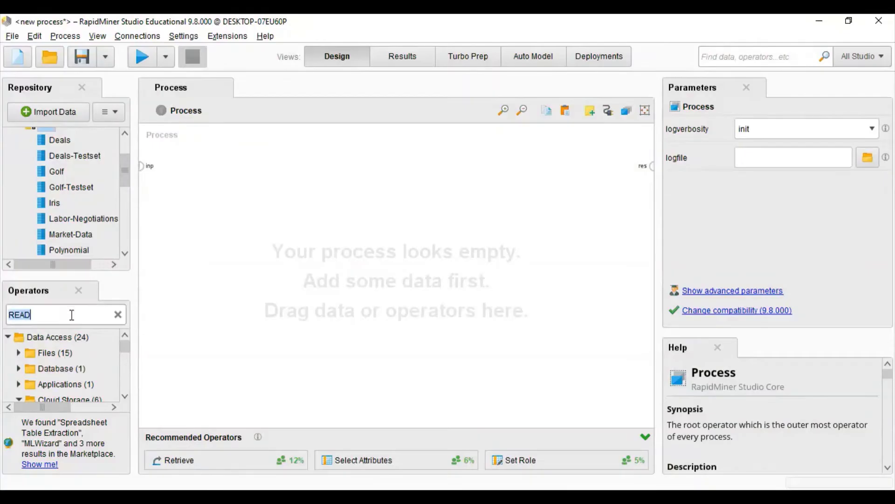
{"action": "left_click", "coordinate": [118, 314]}
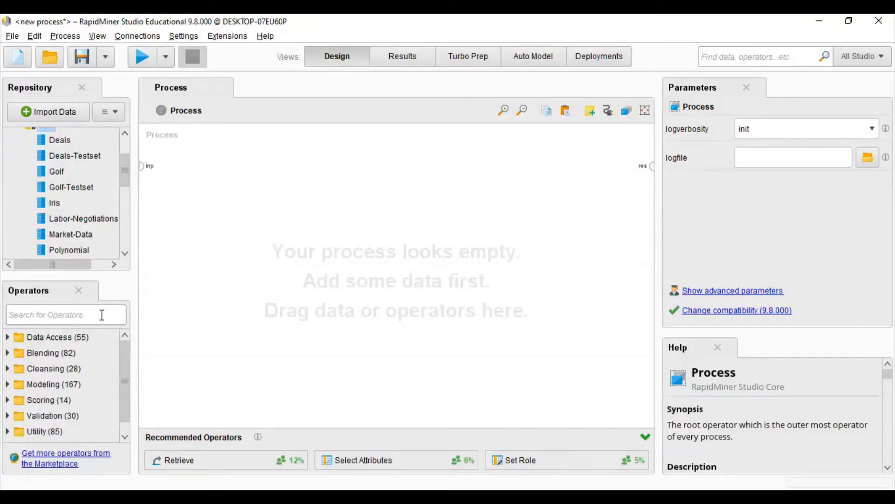
{"action": "type", "text": "READ"}
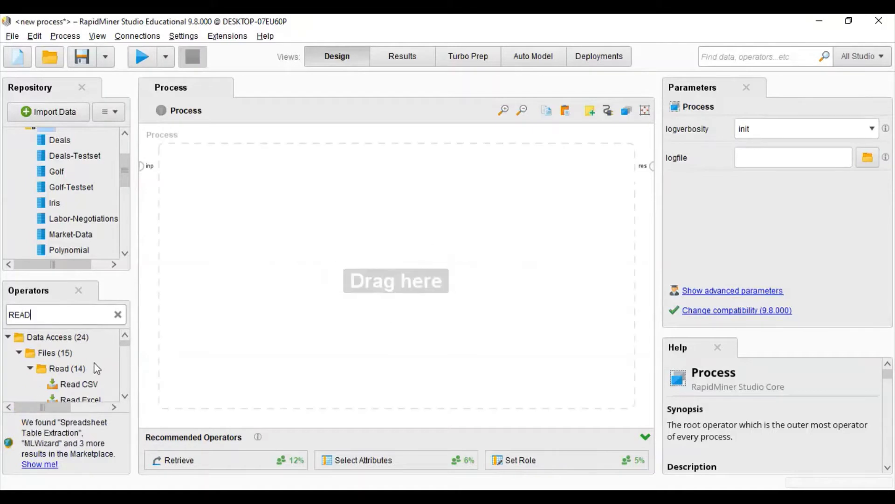
{"action": "scroll", "coordinate": [126, 348], "scroll_direction": "down", "scroll_amount": 1}
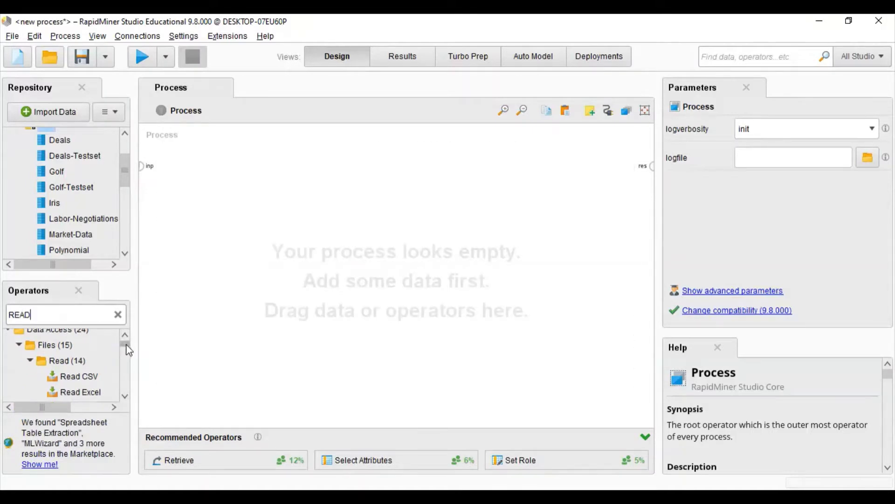
{"action": "left_click_drag", "start_coordinate": [126, 347], "coordinate": [130, 361]}
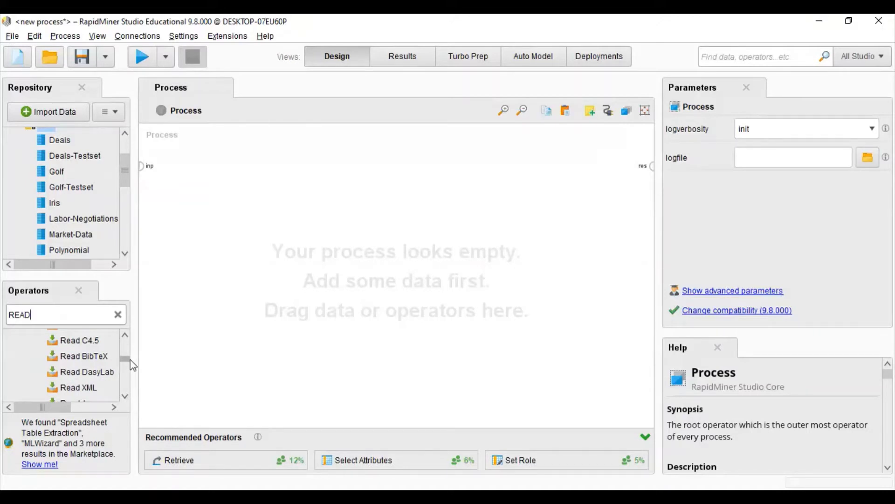
{"action": "left_click_drag", "start_coordinate": [131, 360], "coordinate": [126, 341]}
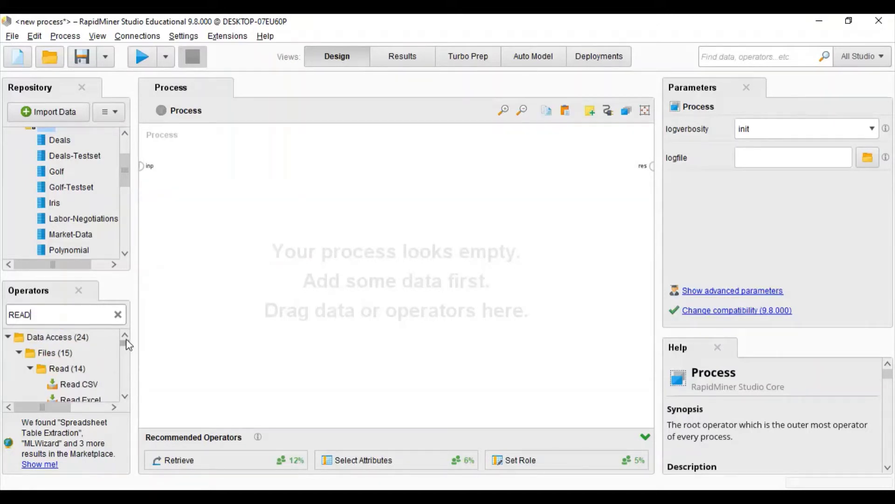
Collapse the Read, Files and Data Access groups and bring Titanic Training into the process
{"action": "left_click", "coordinate": [29, 368]}
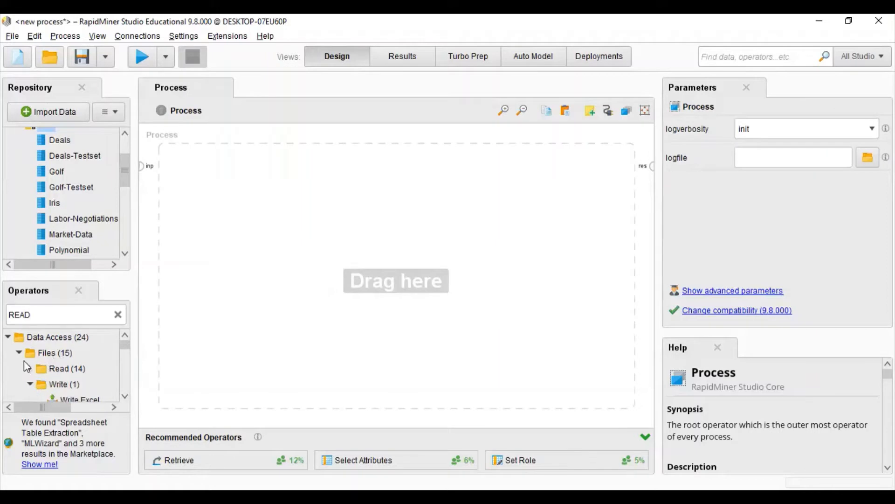
{"action": "left_click", "coordinate": [19, 353]}
{"action": "left_click", "coordinate": [8, 337]}
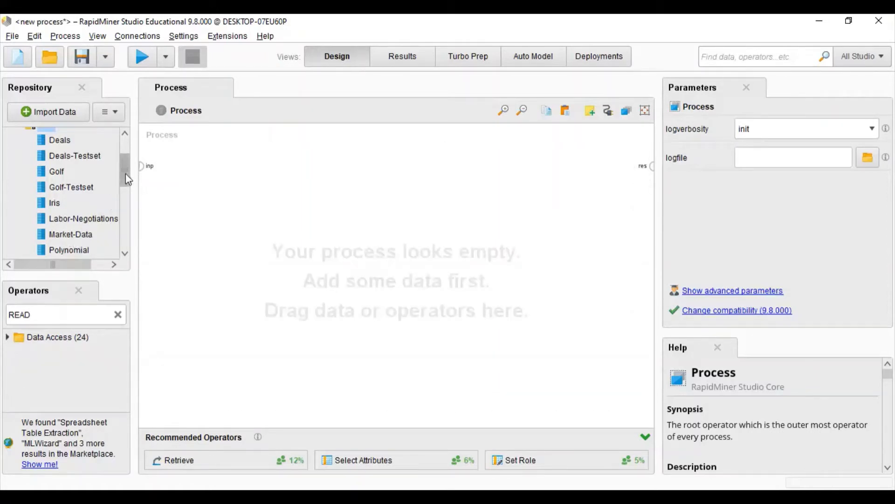
{"action": "left_click_drag", "start_coordinate": [128, 180], "coordinate": [201, 176]}
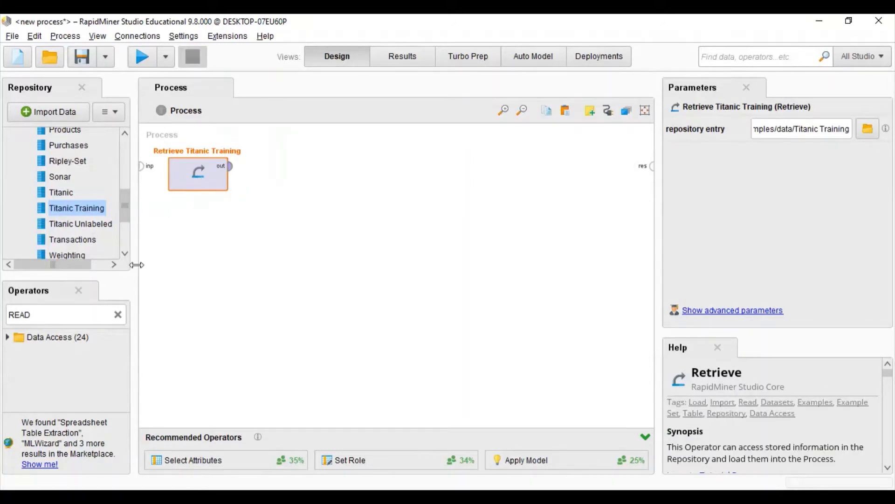
Search operators for 'cross valid' and place Cross Validation beside the Titanic Training data
{"action": "left_click", "coordinate": [118, 315]}
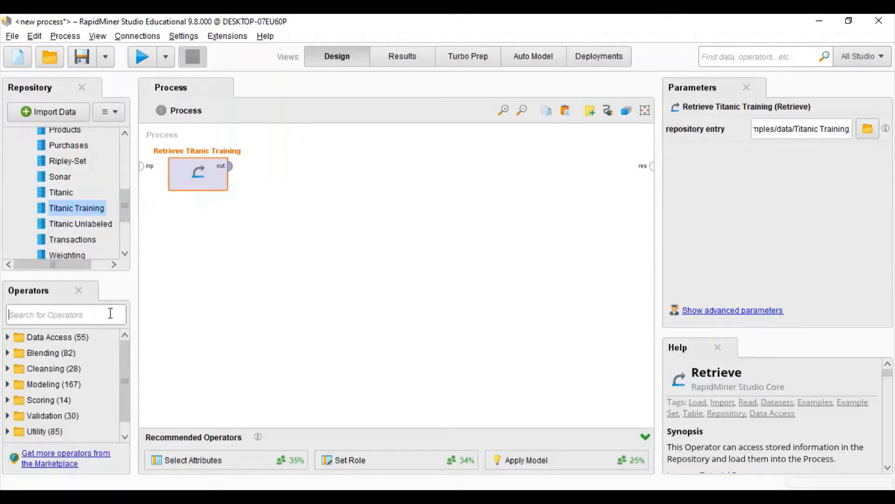
{"action": "type", "text": "CROSS"}
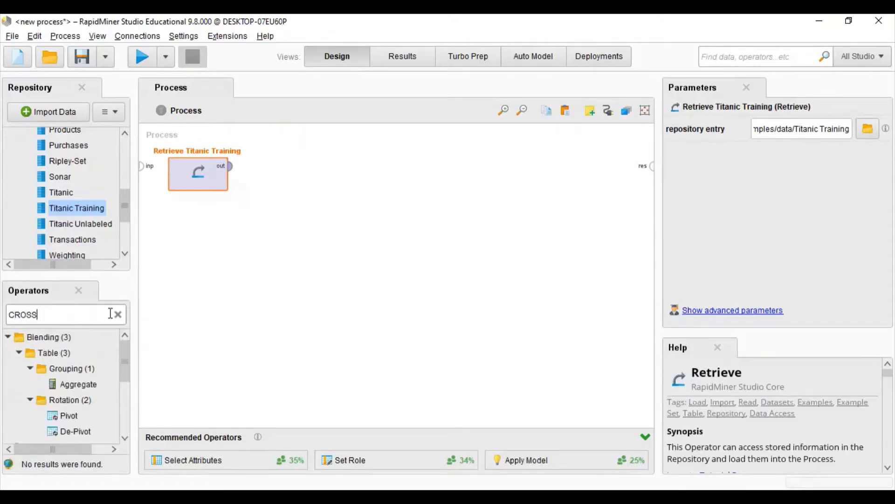
{"action": "key", "text": "BackSpace"}
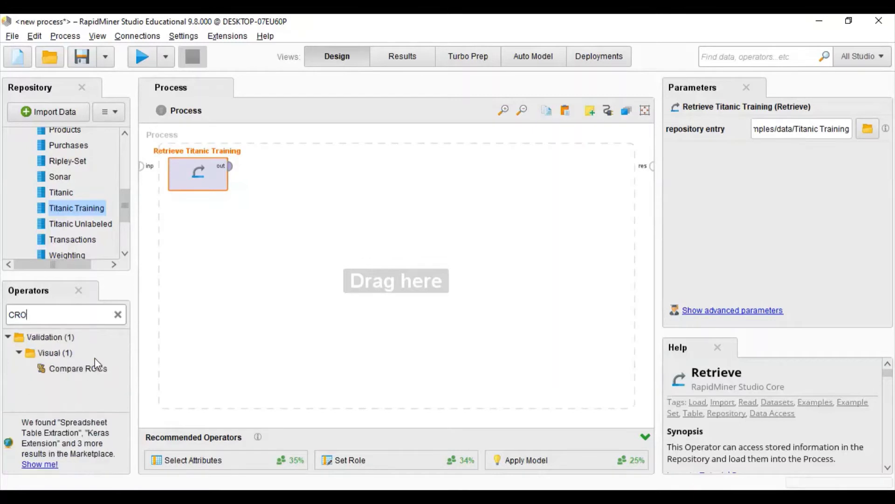
{"action": "type", "text": "S"}
{"action": "key", "text": "BackSpace"}
{"action": "type", "text": "SS"}
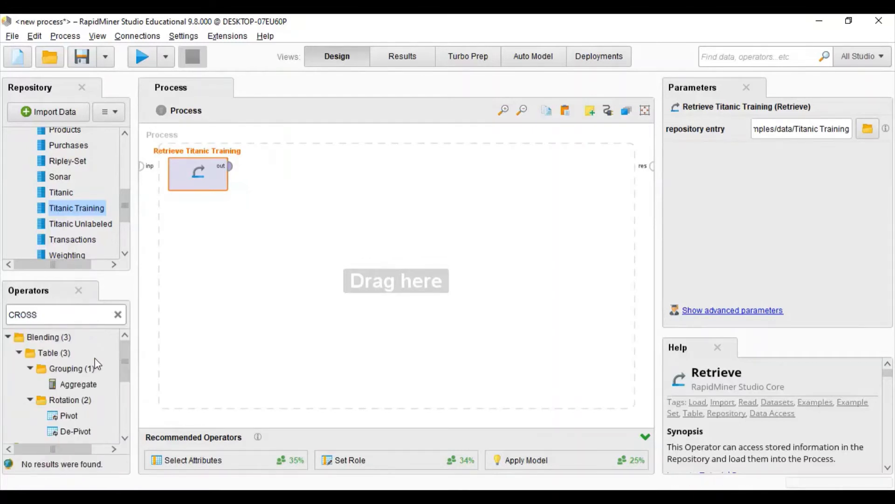
{"action": "type", "text": " VALID"}
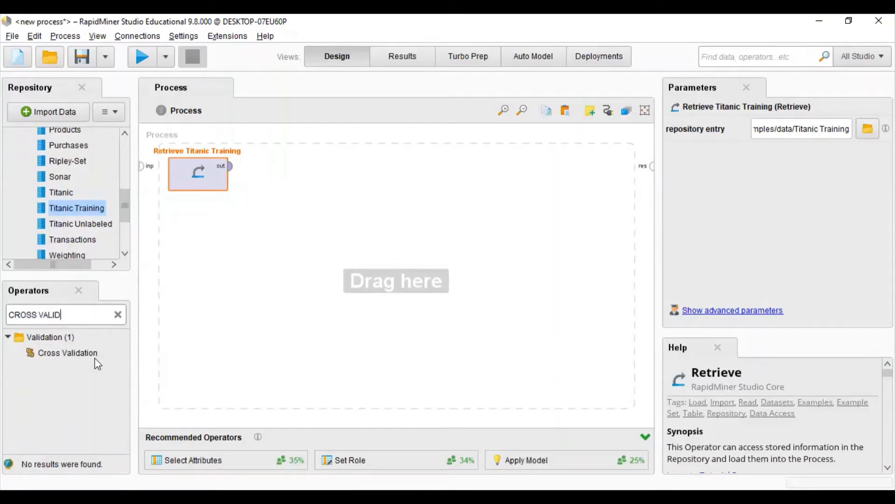
{"action": "left_click_drag", "start_coordinate": [82, 353], "coordinate": [164, 301]}
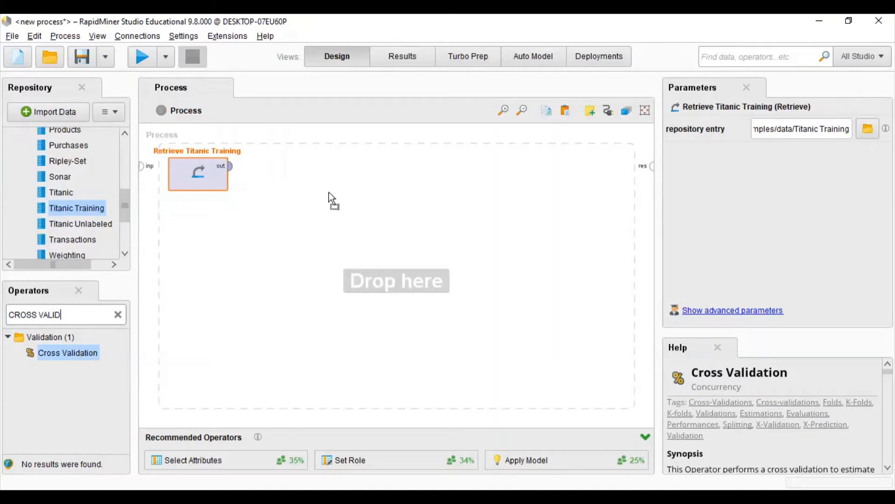
{"action": "left_click_drag", "start_coordinate": [284, 174], "coordinate": [284, 176]}
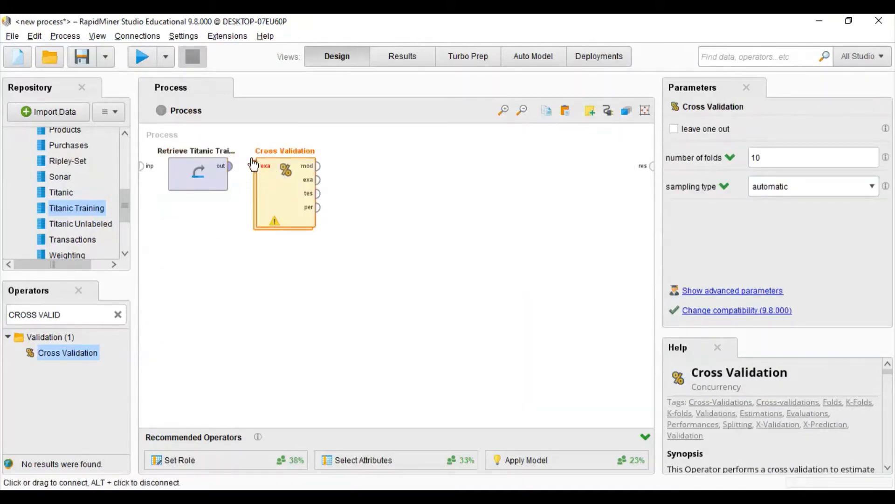
{"action": "mouse_move", "coordinate": [237, 170]}
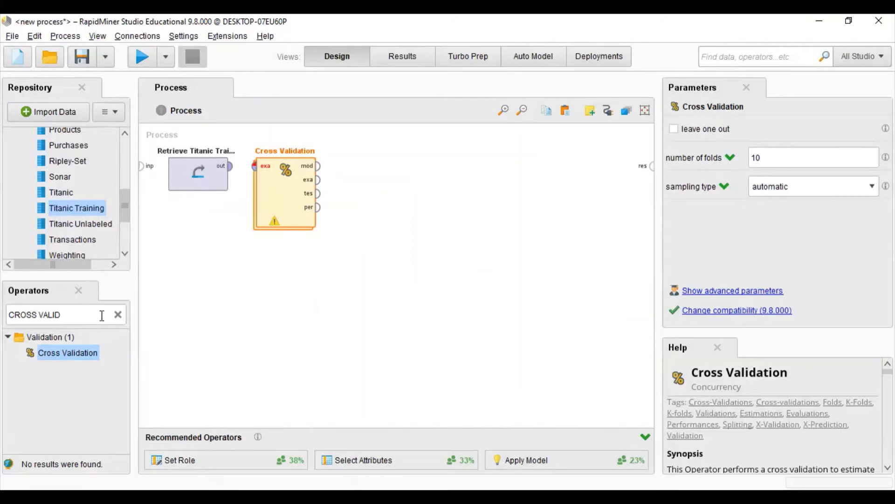
{"action": "left_click", "coordinate": [118, 315]}
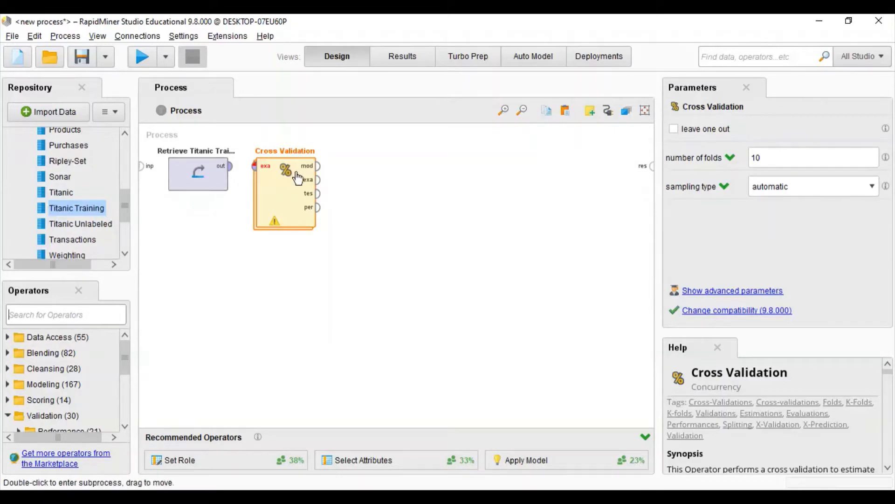
{"action": "left_click", "coordinate": [250, 249]}
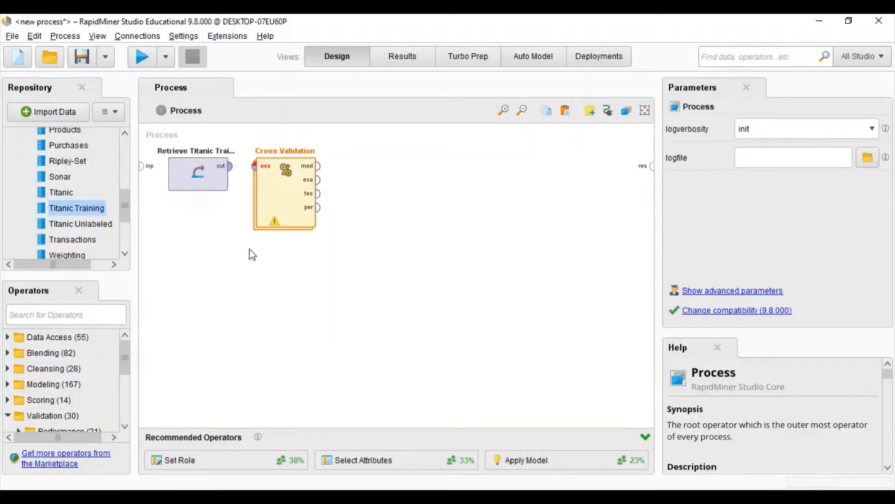
{"action": "left_click", "coordinate": [275, 216]}
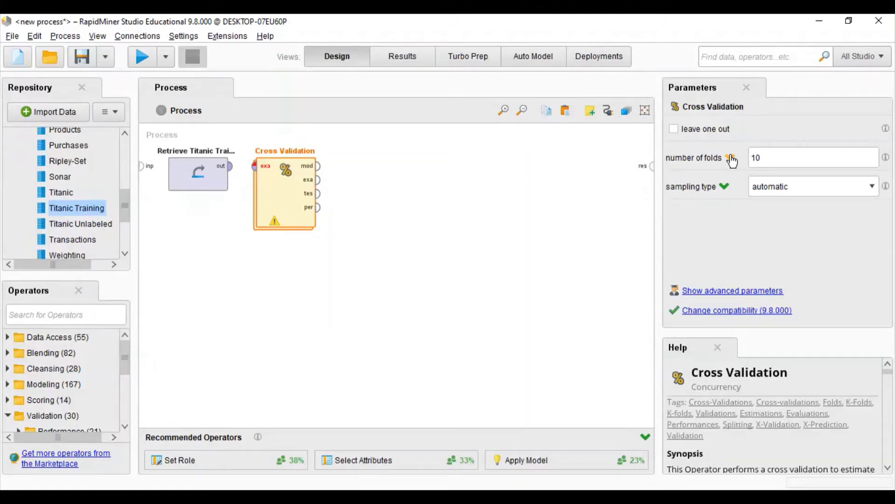
{"action": "left_click", "coordinate": [759, 158]}
{"action": "left_click_drag", "start_coordinate": [760, 158], "coordinate": [747, 158]}
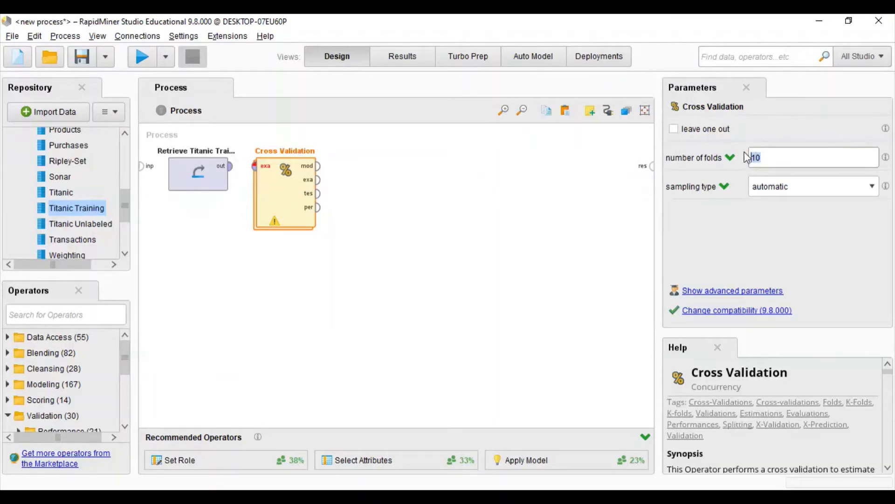
{"action": "left_click", "coordinate": [776, 155]}
{"action": "left_click", "coordinate": [771, 189]}
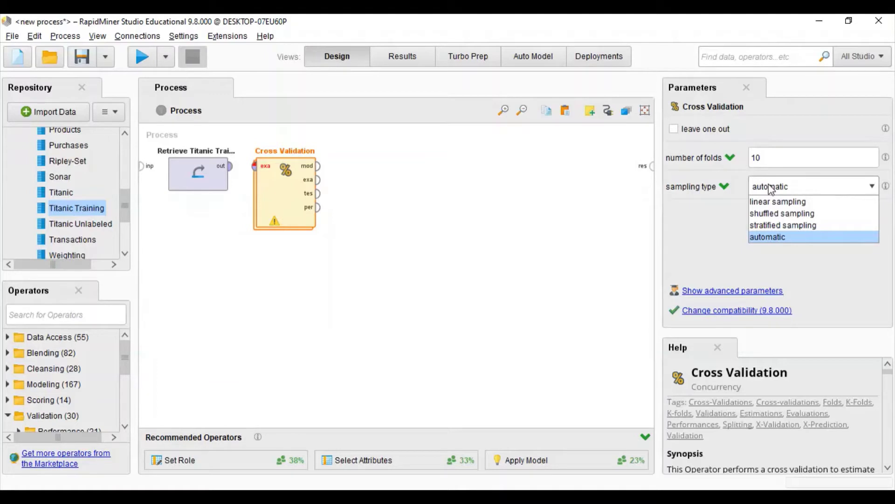
{"action": "left_click", "coordinate": [771, 188]}
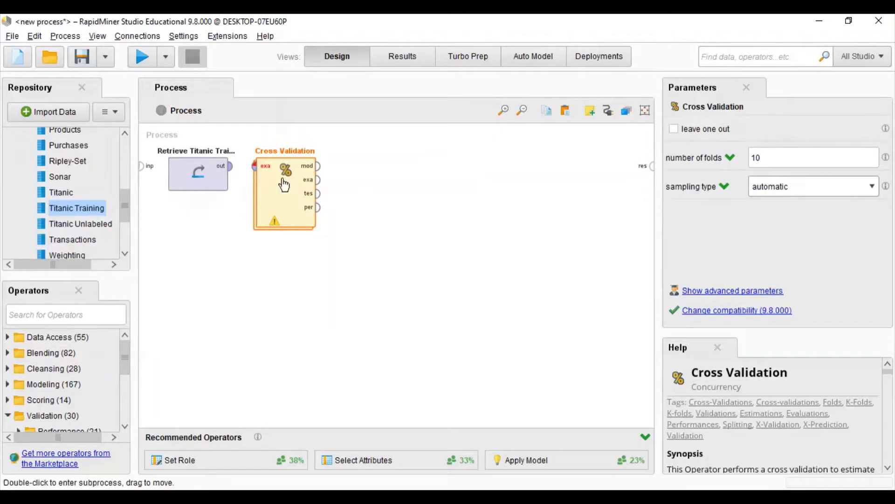
Wire Retrieve Titanic Training's out port to Cross Validation's exa port, then enter its subprocess
{"action": "left_click", "coordinate": [228, 167]}
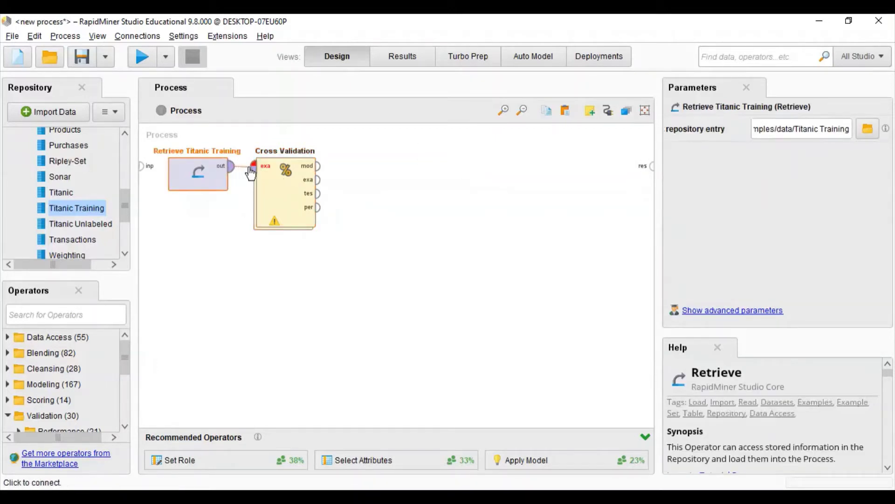
{"action": "left_click", "coordinate": [252, 170]}
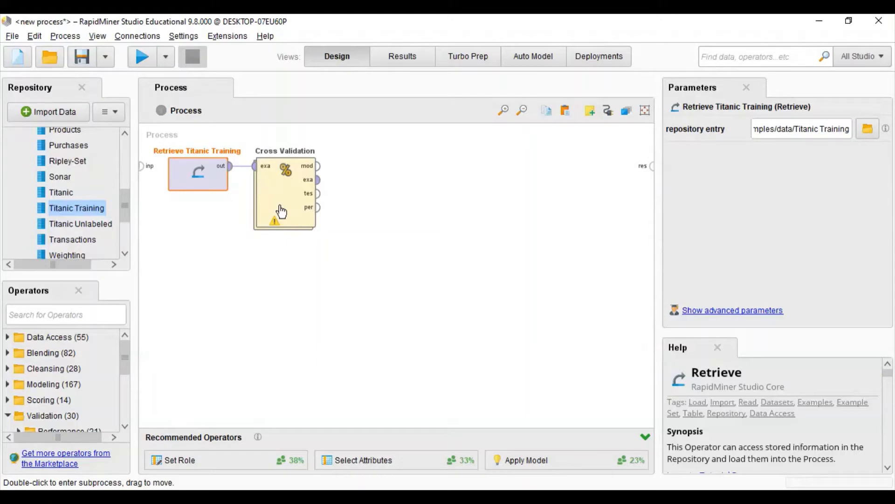
{"action": "double_click", "coordinate": [281, 212]}
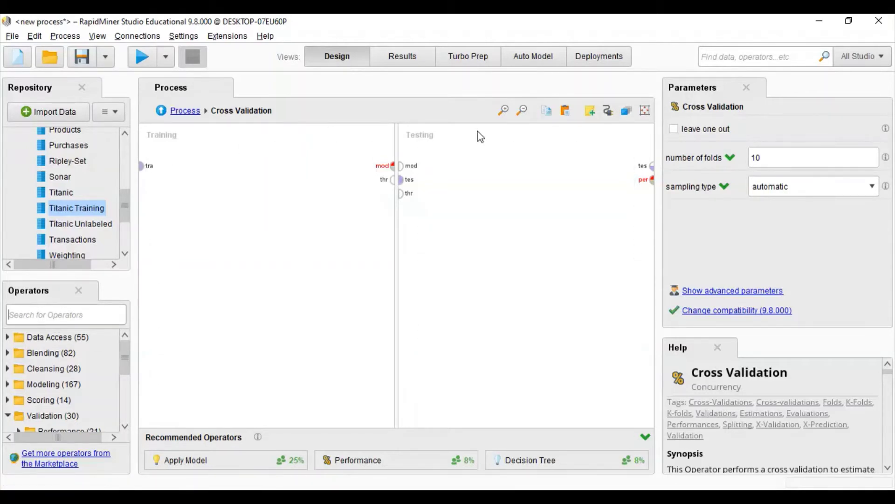
Search for 'decision' and place a Decision Tree on the Training side
{"action": "left_click", "coordinate": [81, 312]}
{"action": "type", "text": "DES"}
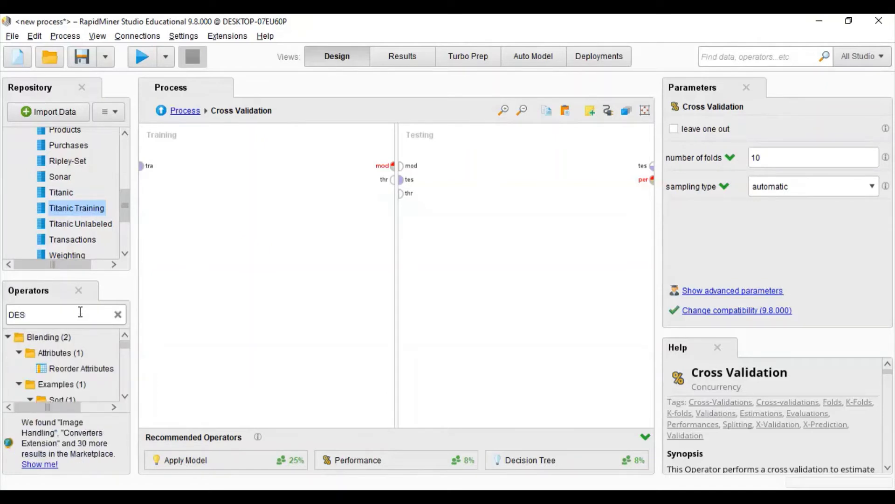
{"action": "key", "text": "BackSpace"}
{"action": "type", "text": "CIS"}
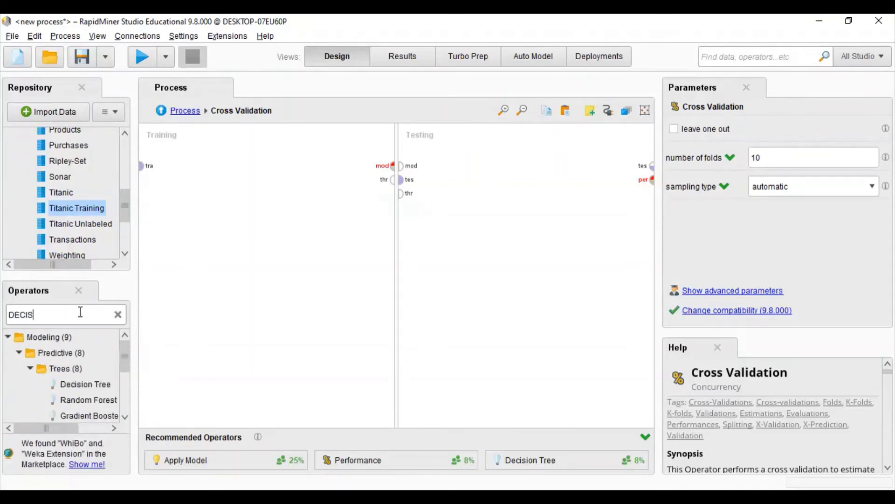
{"action": "type", "text": "ION"}
{"action": "left_click_drag", "start_coordinate": [86, 384], "coordinate": [216, 167]}
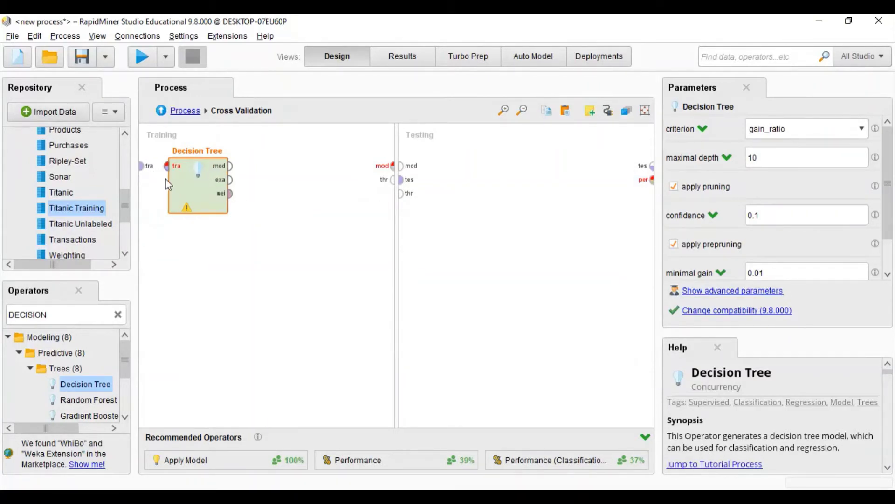
Connect the tra port into Decision Tree and its mod output to the mod port
{"action": "left_click", "coordinate": [143, 174]}
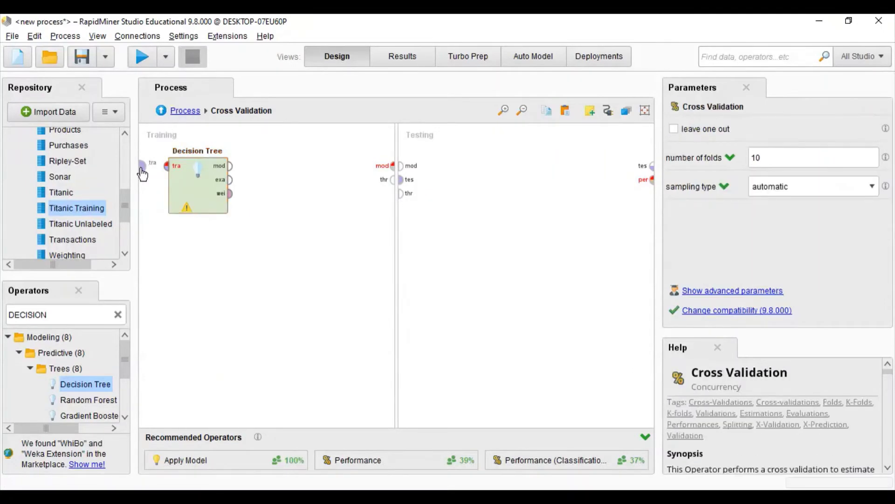
{"action": "left_click", "coordinate": [165, 172]}
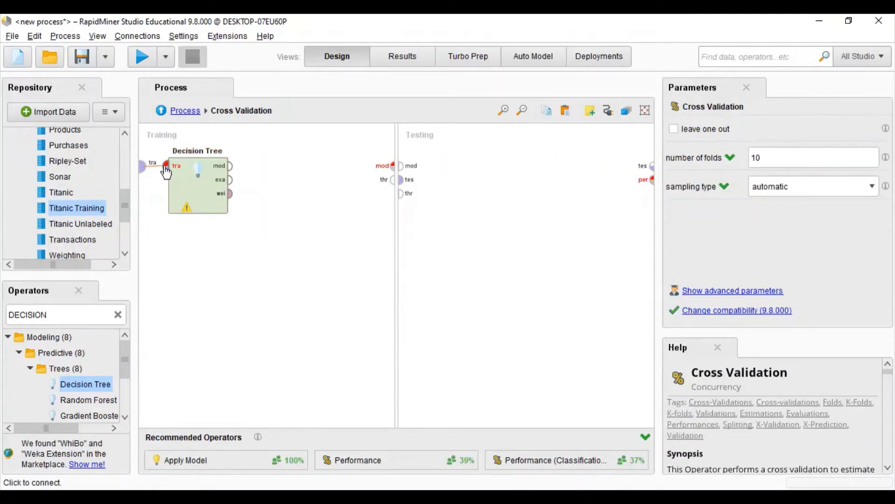
{"action": "mouse_move", "coordinate": [166, 172]}
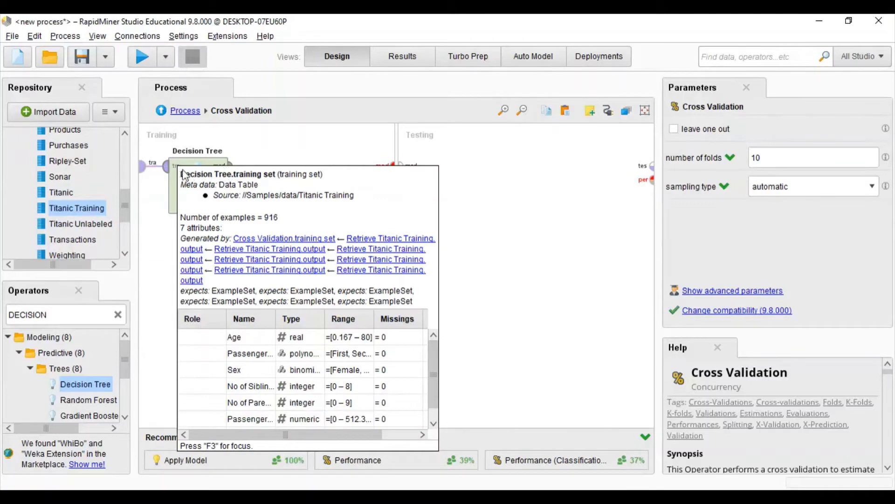
{"action": "left_click", "coordinate": [232, 175]}
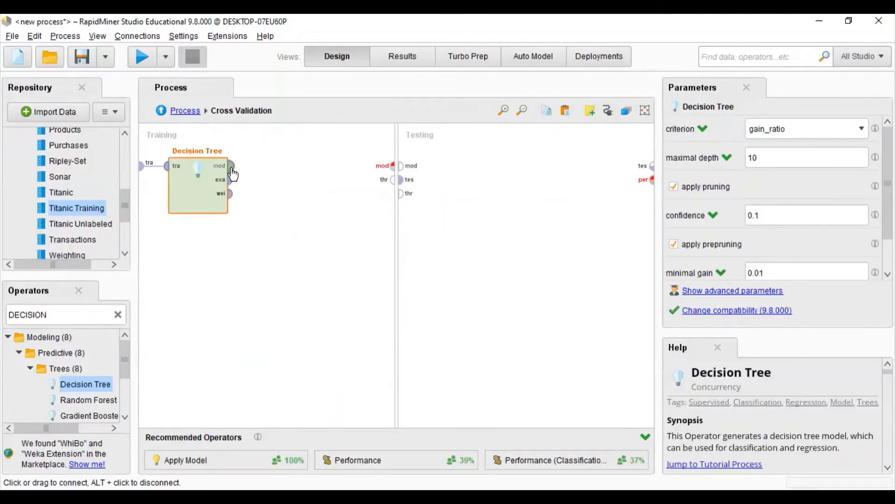
{"action": "left_click", "coordinate": [232, 169]}
{"action": "left_click", "coordinate": [392, 168]}
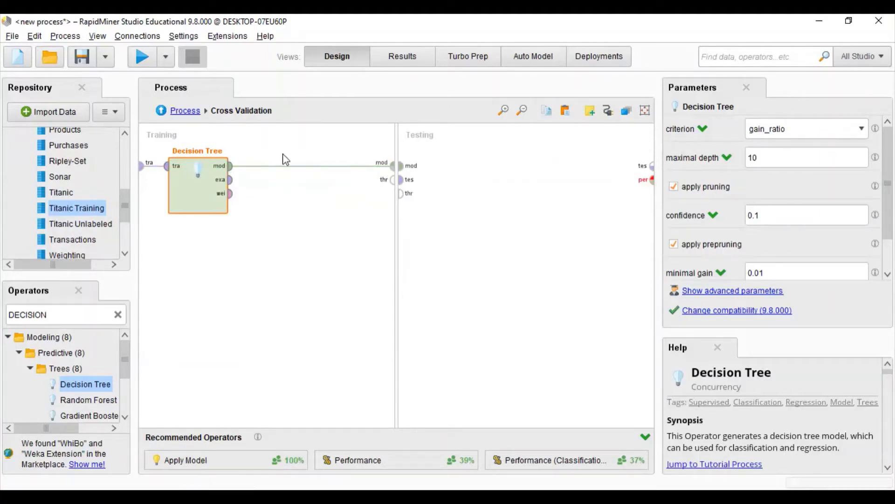
{"action": "mouse_move", "coordinate": [284, 157]}
Search for 'apply model' and place Apply Model on the Testing side
{"action": "left_click", "coordinate": [118, 316]}
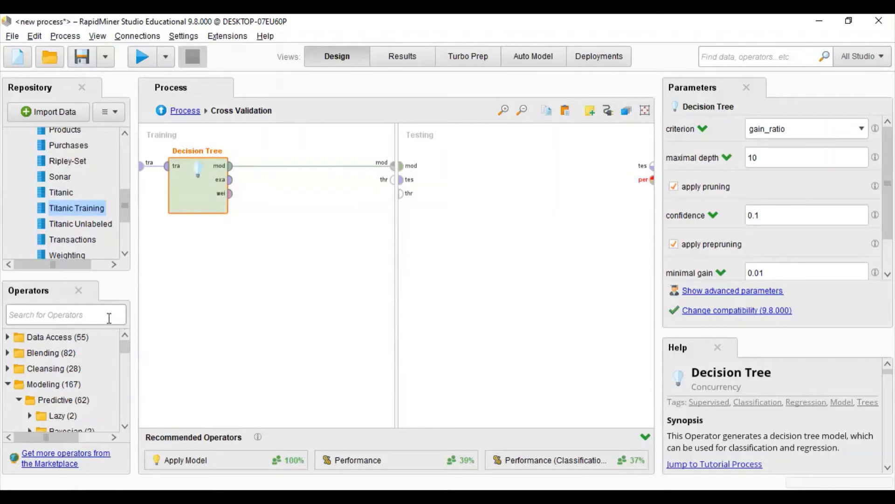
{"action": "type", "text": "APPL"}
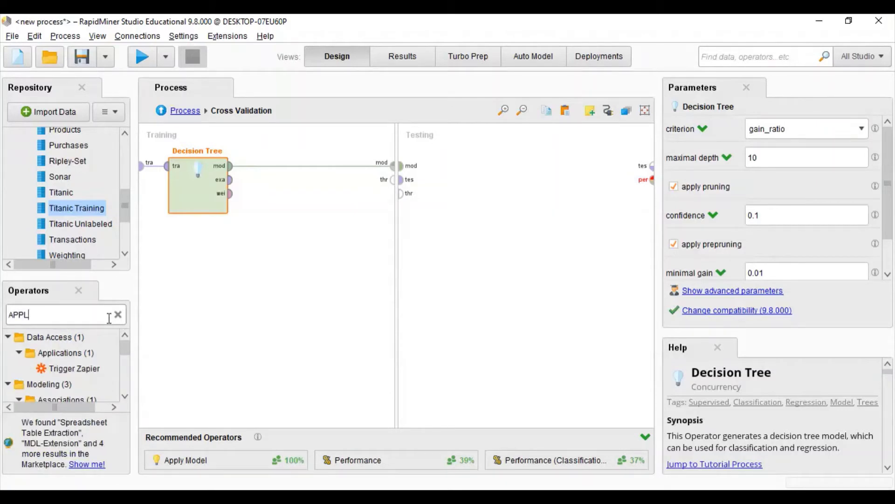
{"action": "type", "text": "Y M"}
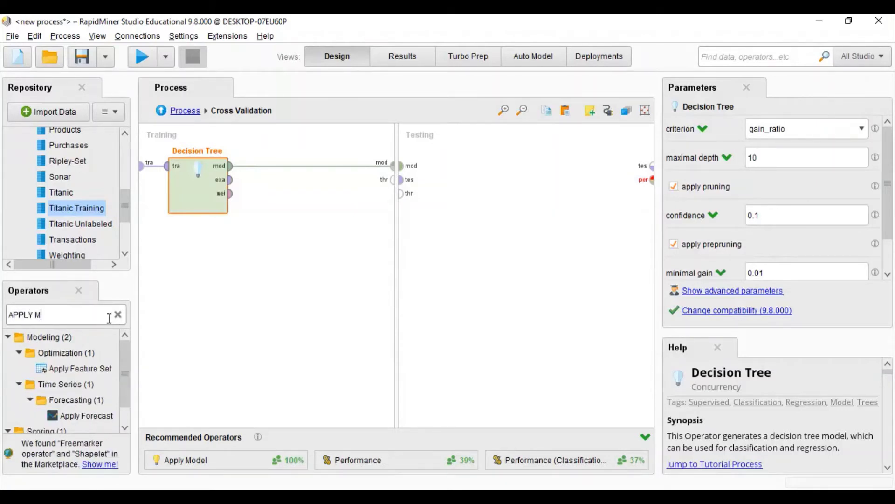
{"action": "type", "text": "ODEL"}
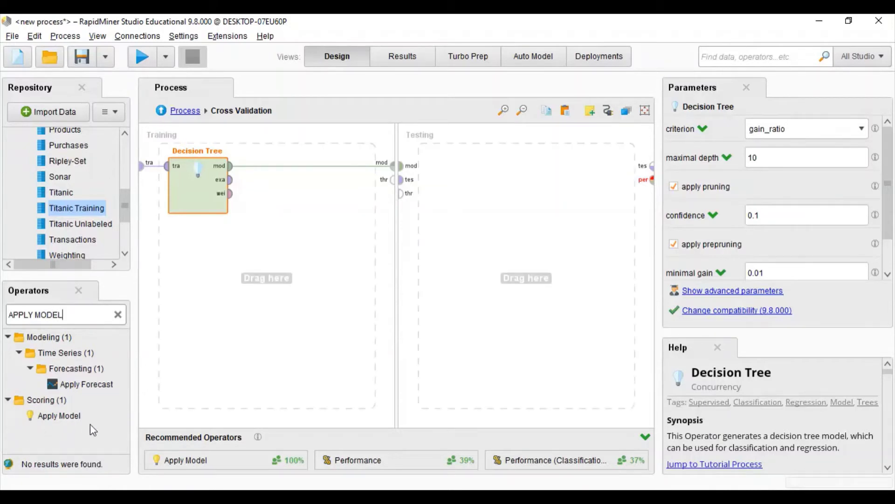
{"action": "left_click_drag", "start_coordinate": [64, 414], "coordinate": [430, 227]}
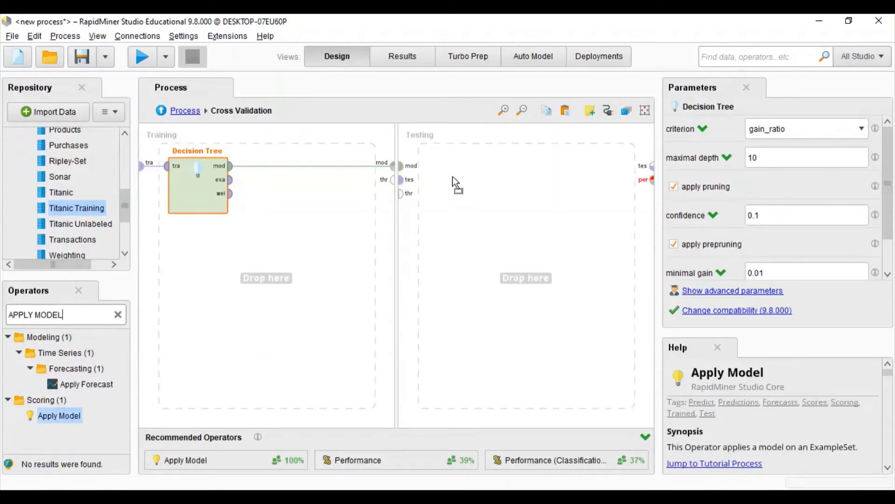
{"action": "left_click_drag", "start_coordinate": [453, 176], "coordinate": [451, 171]}
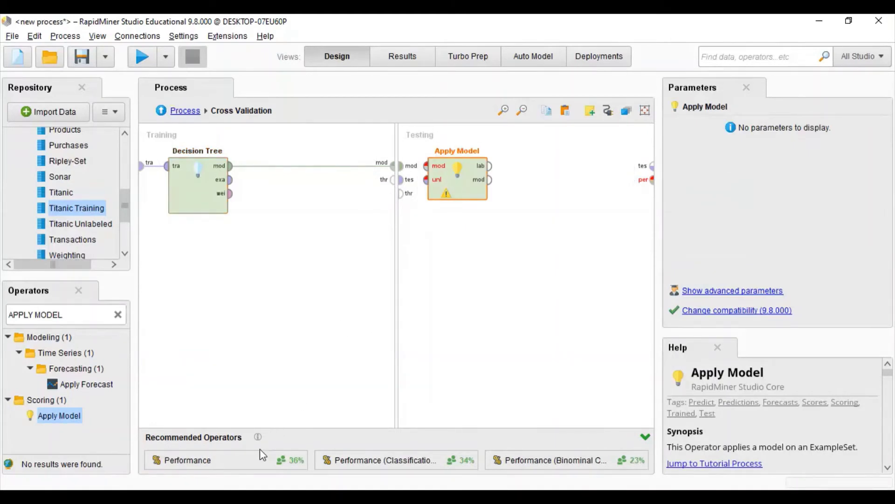
{"action": "left_click_drag", "start_coordinate": [261, 457], "coordinate": [292, 460]}
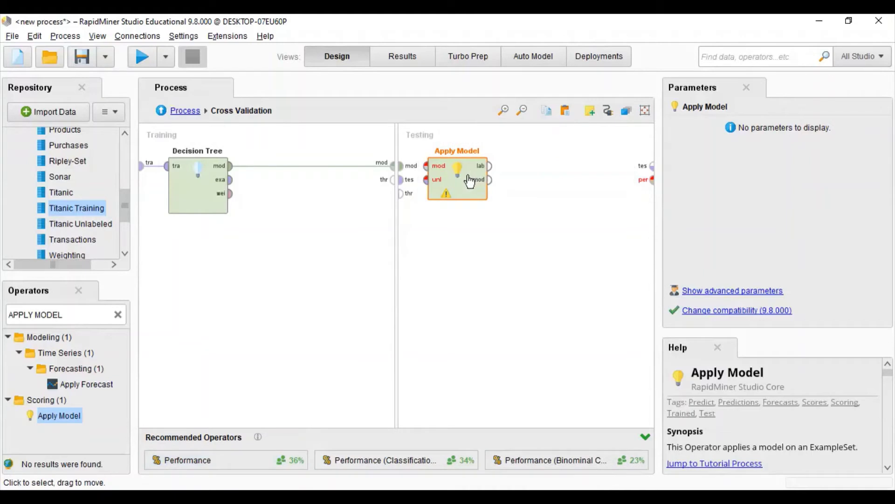
Wire the incoming model to Apply Model's mod and the tes data to its unl port
{"action": "left_click", "coordinate": [399, 174]}
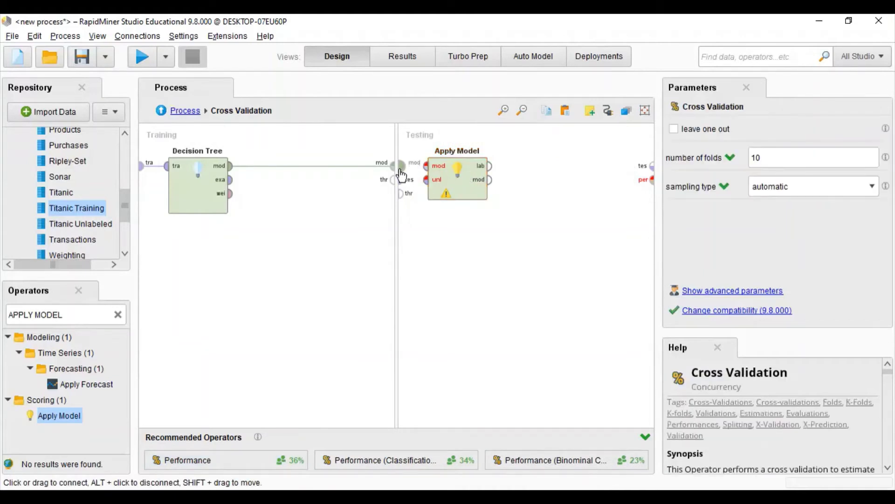
{"action": "left_click", "coordinate": [420, 171]}
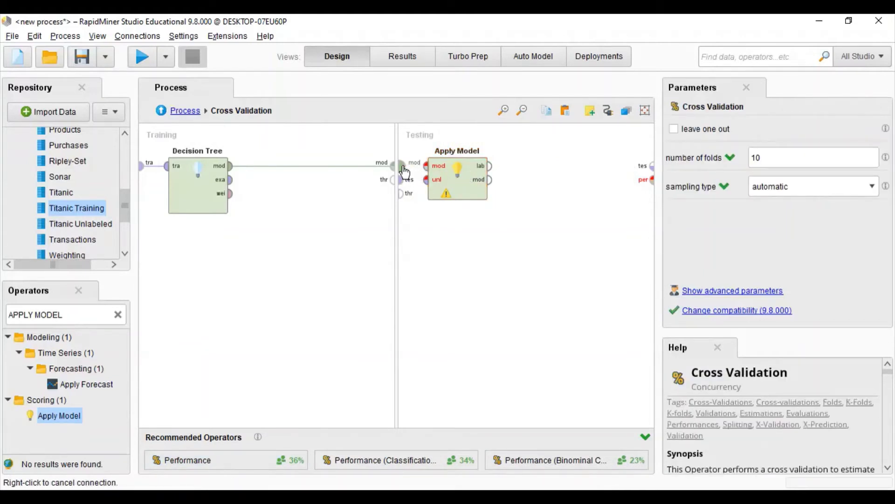
{"action": "left_click", "coordinate": [425, 167]}
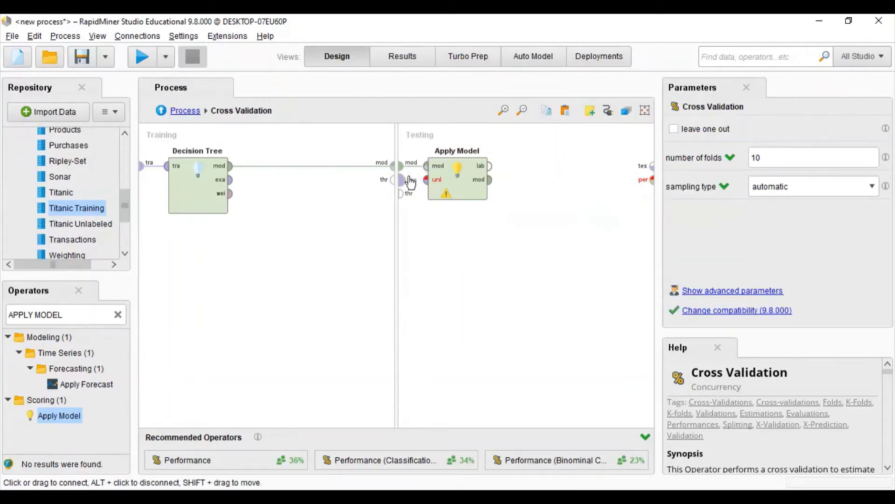
{"action": "left_click", "coordinate": [402, 179]}
{"action": "left_click", "coordinate": [425, 180]}
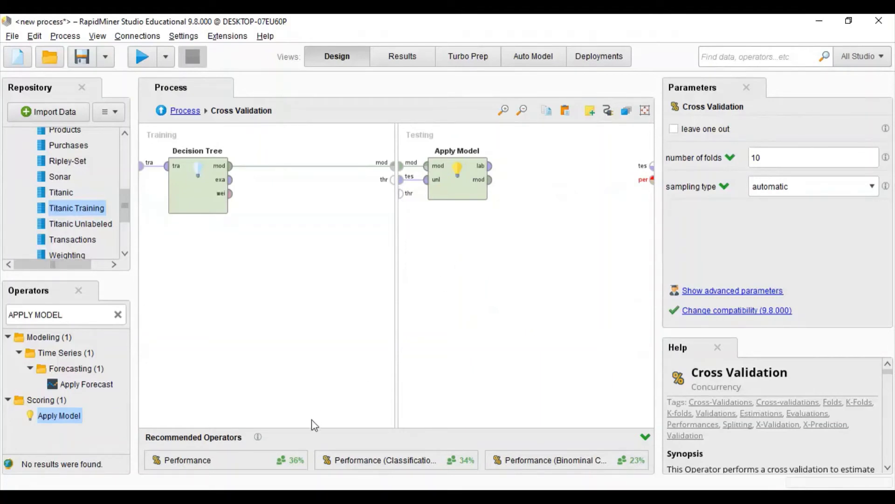
{"action": "left_click_drag", "start_coordinate": [282, 463], "coordinate": [281, 467]}
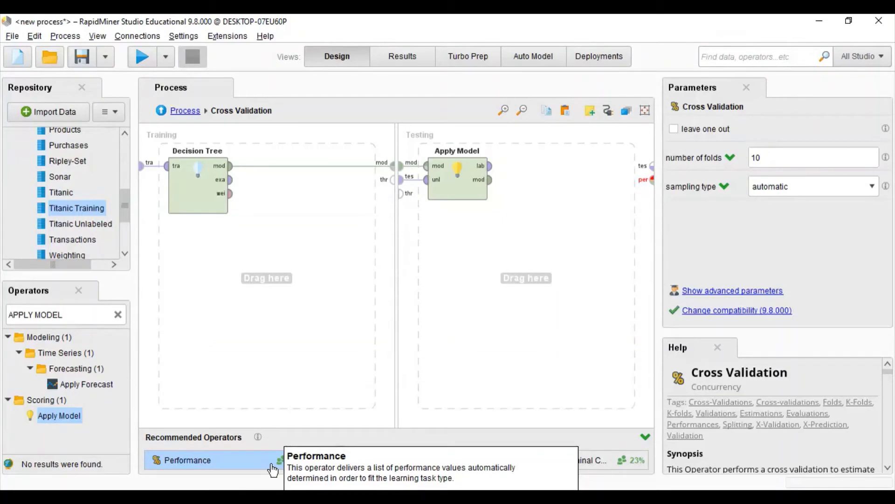
Place Performance after Apply Model, linking lab to lab and per to the testing output
{"action": "left_click_drag", "start_coordinate": [274, 468], "coordinate": [538, 237]}
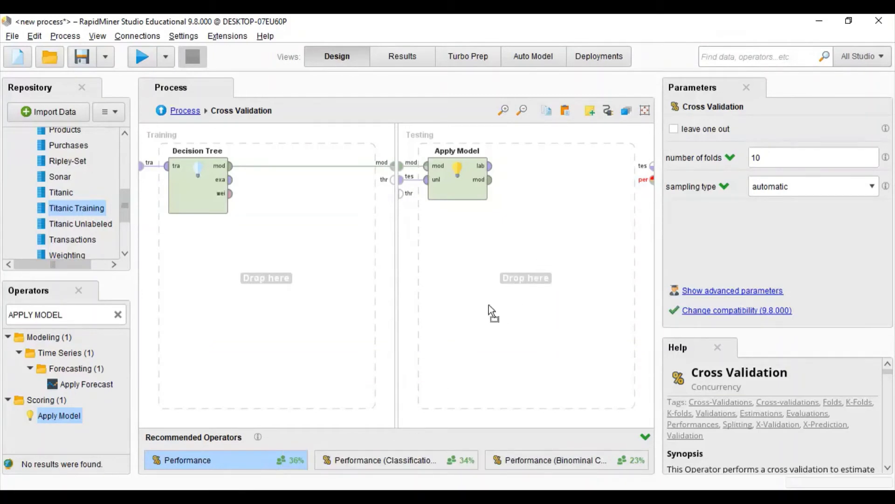
{"action": "left_click_drag", "start_coordinate": [488, 305], "coordinate": [564, 174]}
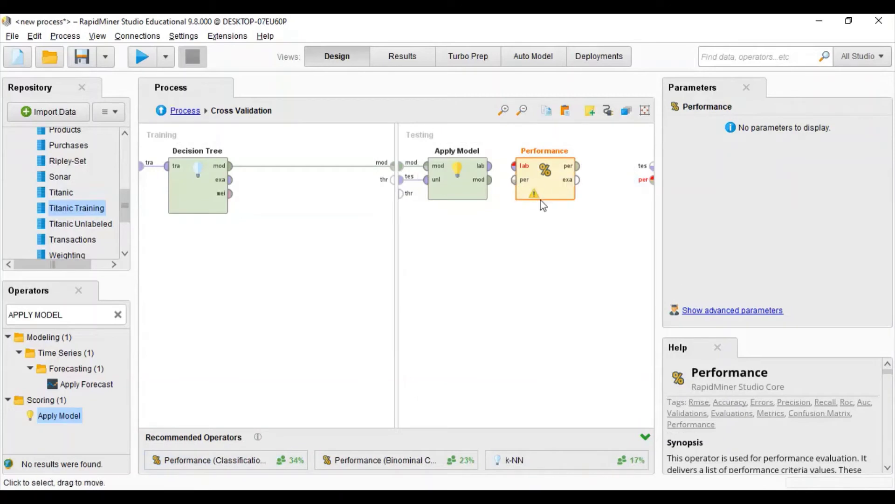
{"action": "left_click", "coordinate": [489, 166]}
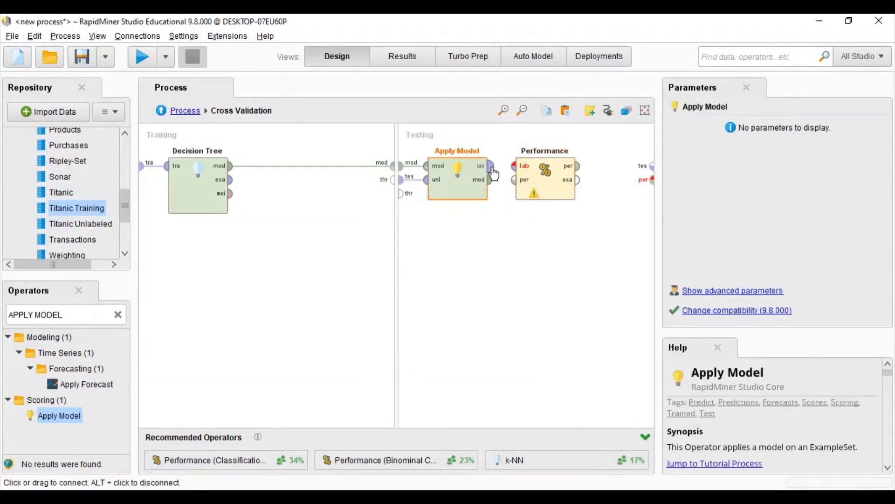
{"action": "left_click", "coordinate": [515, 166]}
{"action": "mouse_move", "coordinate": [492, 187]}
{"action": "left_click", "coordinate": [581, 176]}
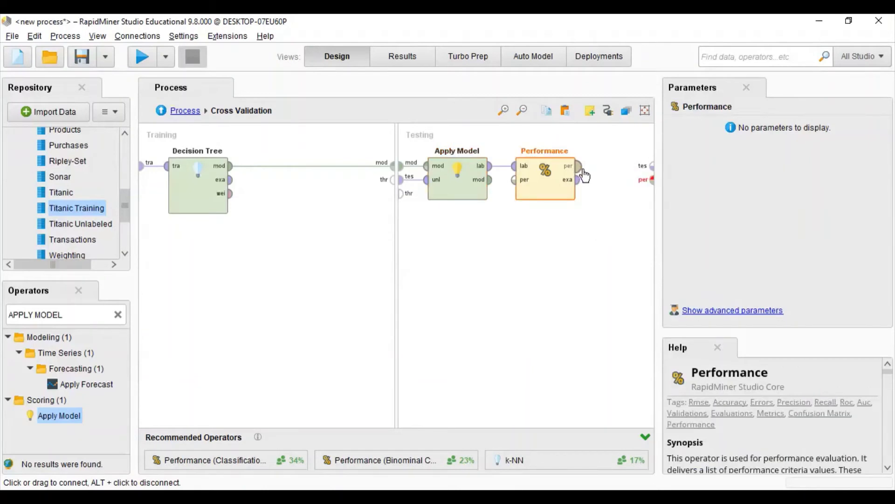
{"action": "left_click", "coordinate": [652, 177]}
In the main process, connect Cross Validation's mod and per to result ports and run it
{"action": "left_click", "coordinate": [189, 111]}
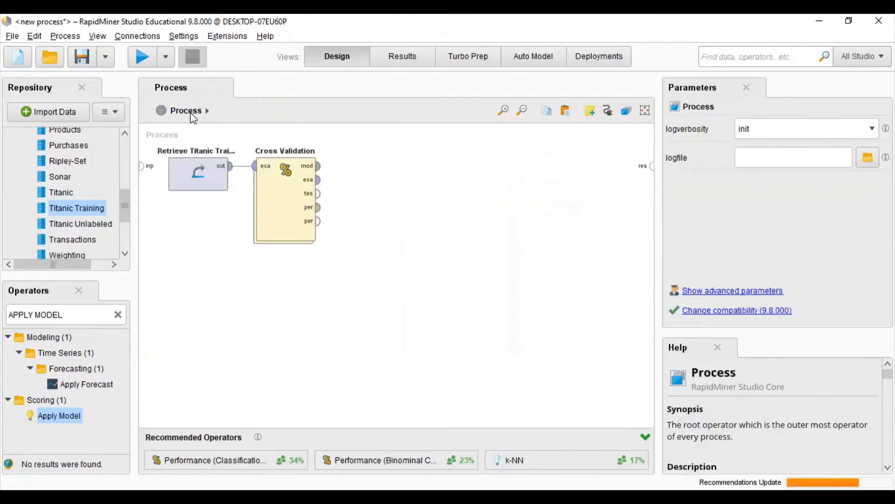
{"action": "left_click", "coordinate": [319, 168]}
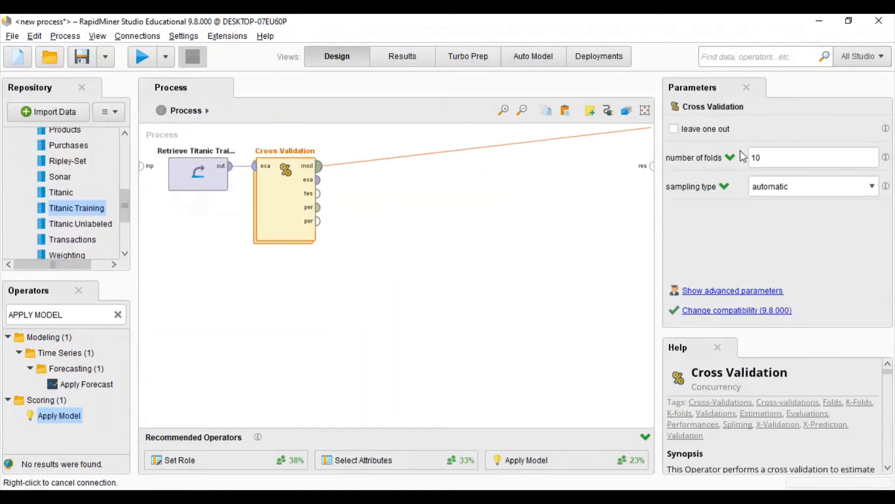
{"action": "left_click", "coordinate": [652, 166]}
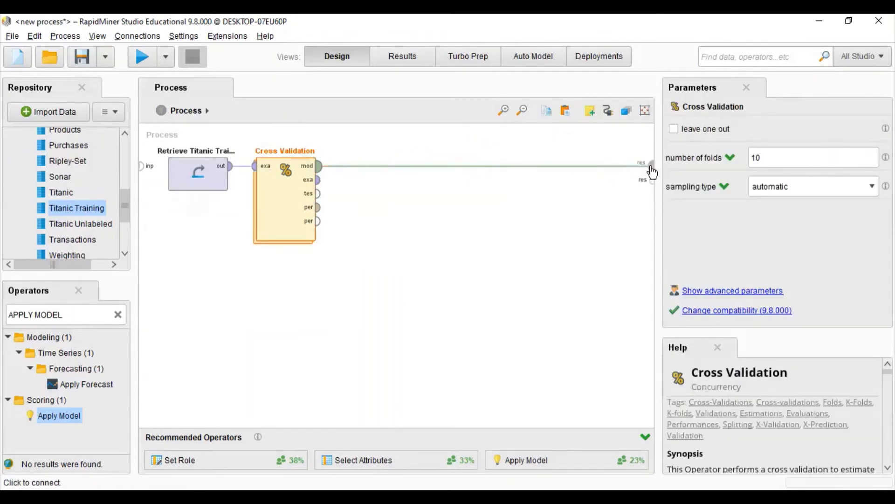
{"action": "left_click", "coordinate": [320, 209]}
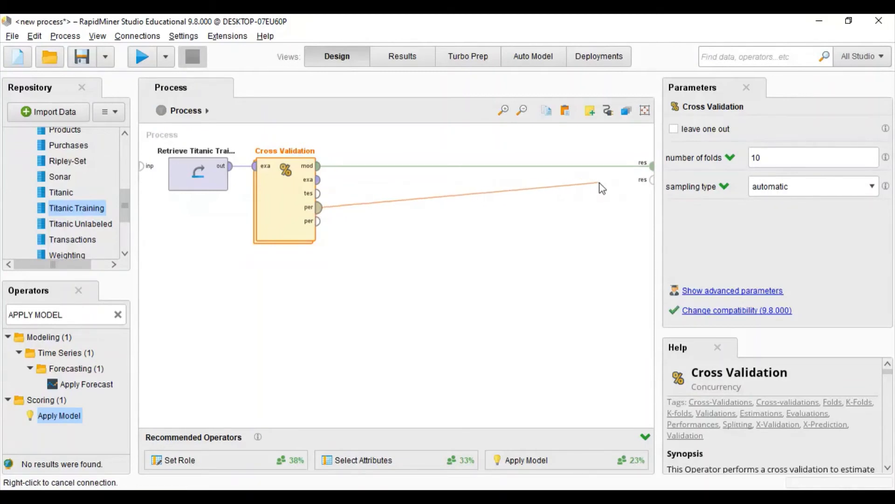
{"action": "left_click", "coordinate": [652, 180]}
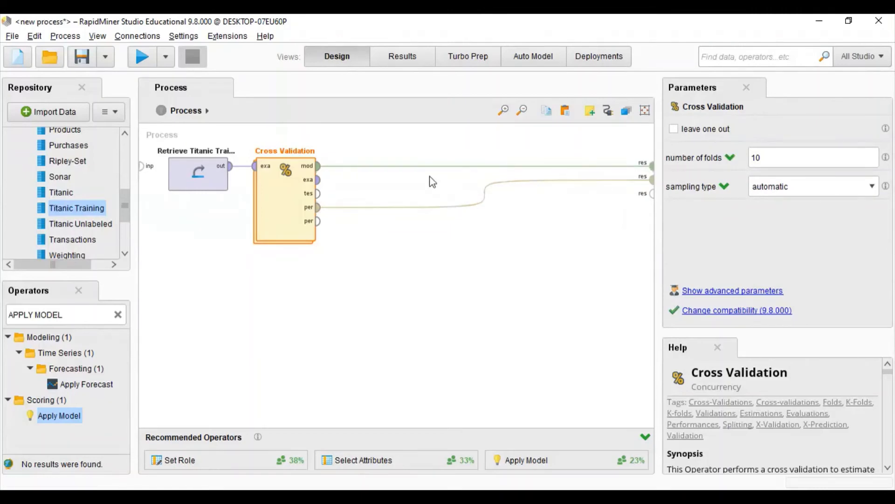
{"action": "left_click", "coordinate": [139, 64]}
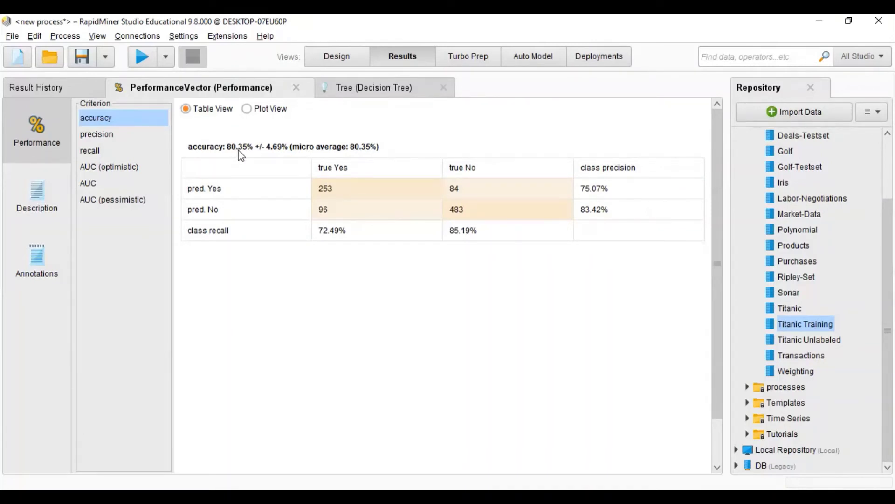
Browse precision, recall, AUC (optimistic), AUC and AUC (pessimistic), ending on the 80.35% accuracy matrix
{"action": "left_click", "coordinate": [138, 138]}
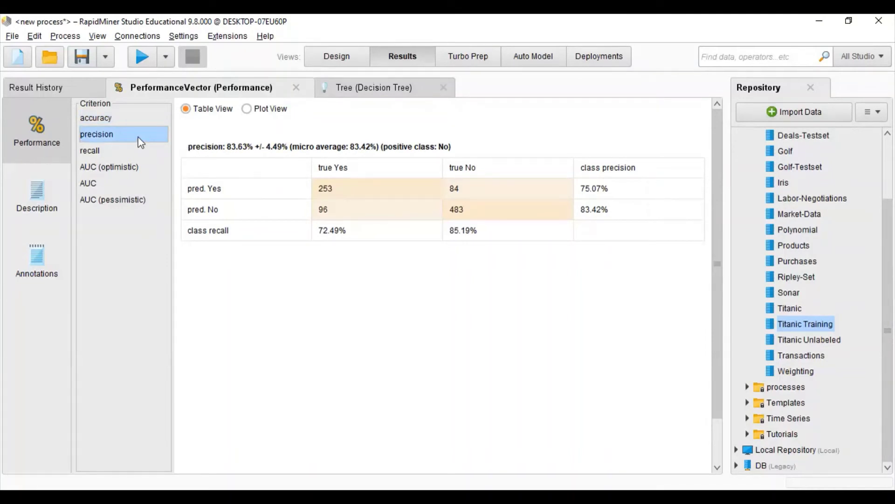
{"action": "left_click", "coordinate": [132, 154]}
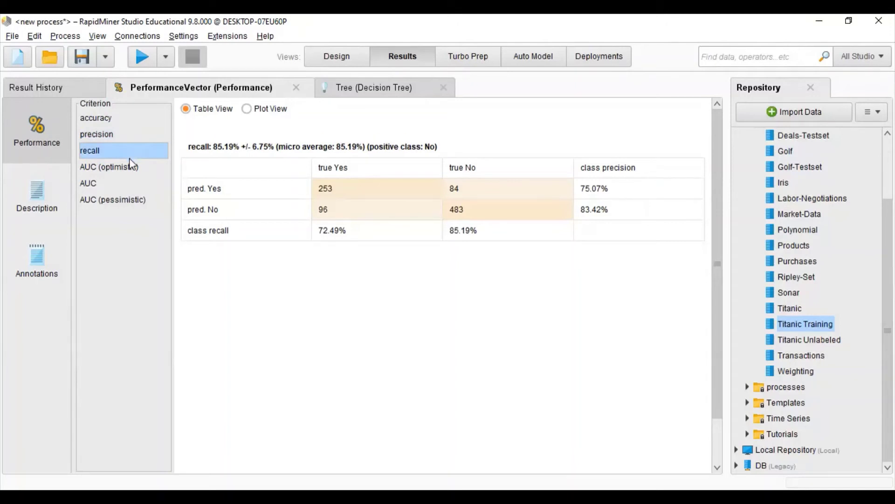
{"action": "left_click", "coordinate": [127, 171]}
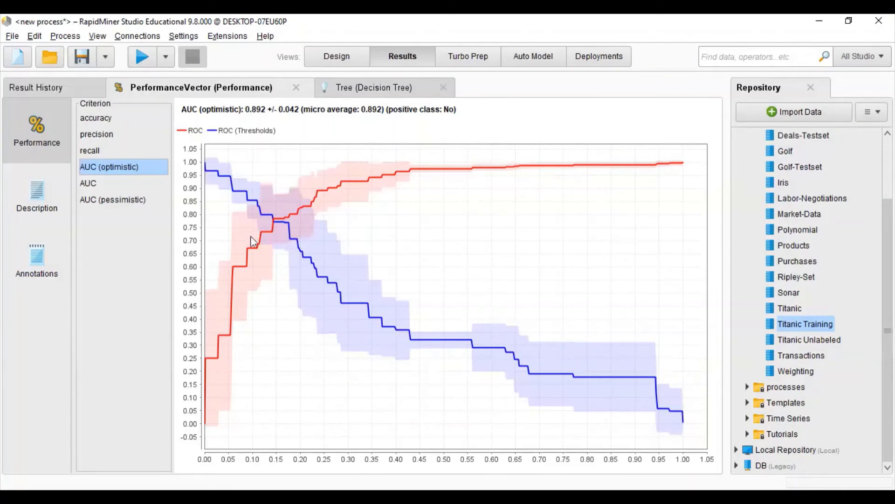
{"action": "left_click", "coordinate": [150, 184]}
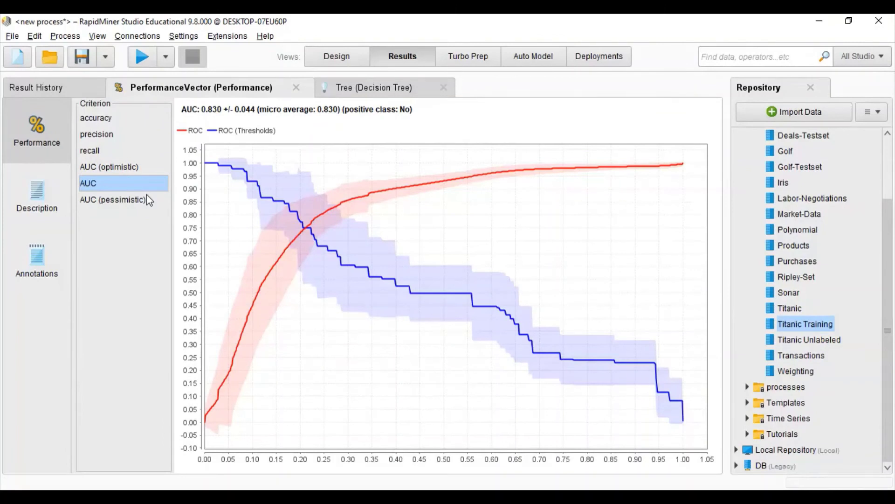
{"action": "left_click", "coordinate": [148, 200]}
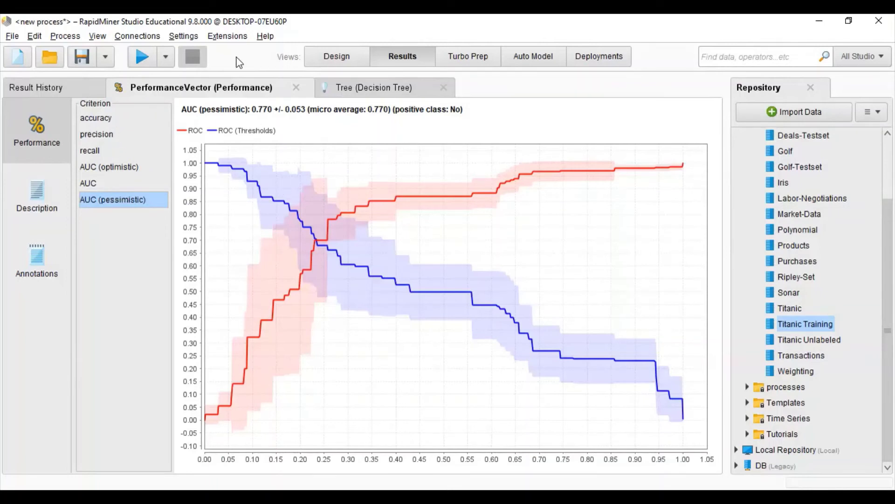
{"action": "left_click", "coordinate": [145, 121]}
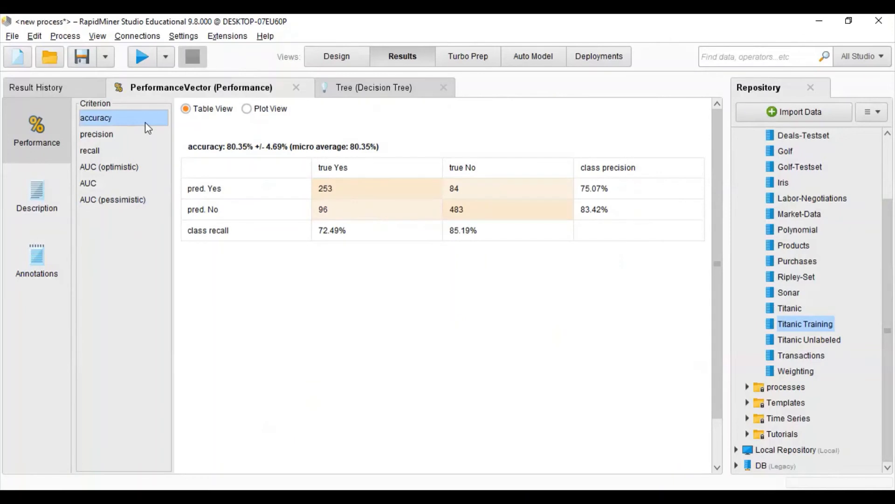
View the performance Description text listing AUC 0.830, then the empty Annotations list
{"action": "left_click", "coordinate": [58, 196]}
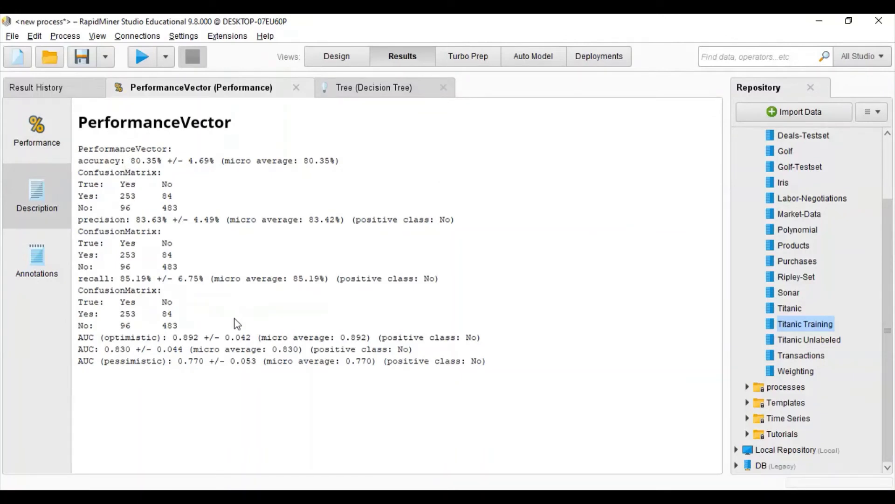
{"action": "left_click", "coordinate": [48, 276]}
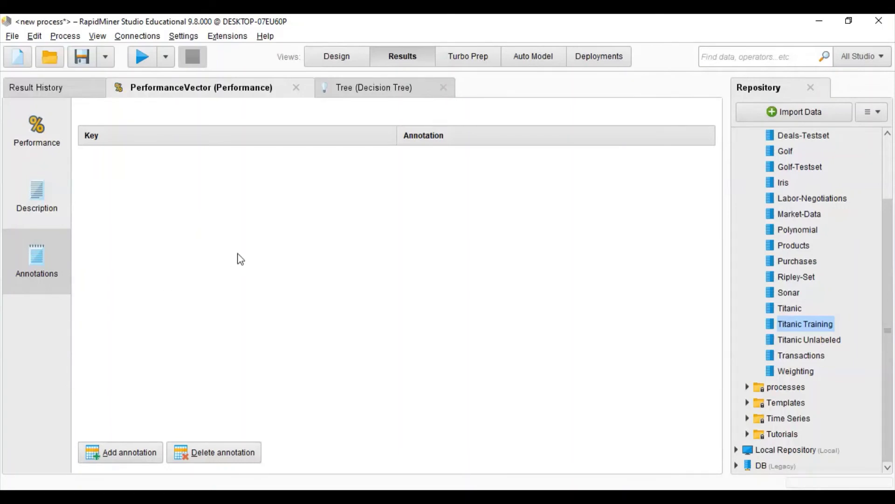
Switch between the decision tree and performance results, ending on the tree graph
{"action": "left_click", "coordinate": [366, 94]}
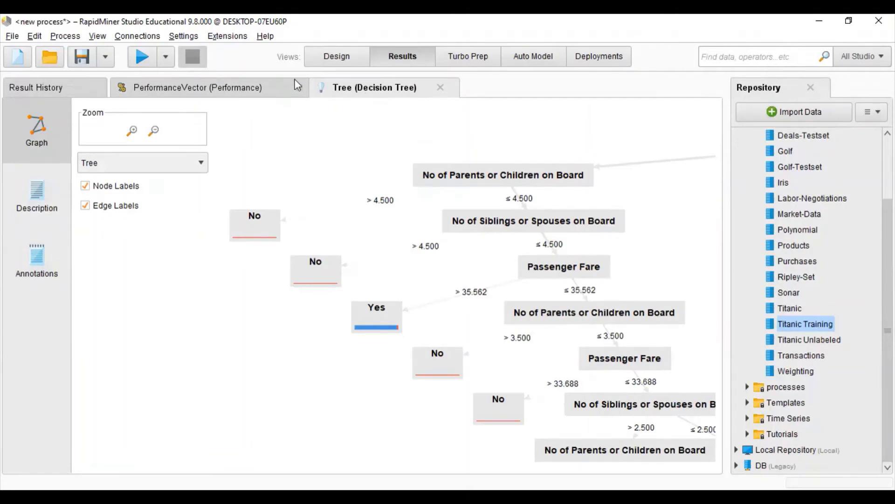
{"action": "left_click", "coordinate": [260, 93]}
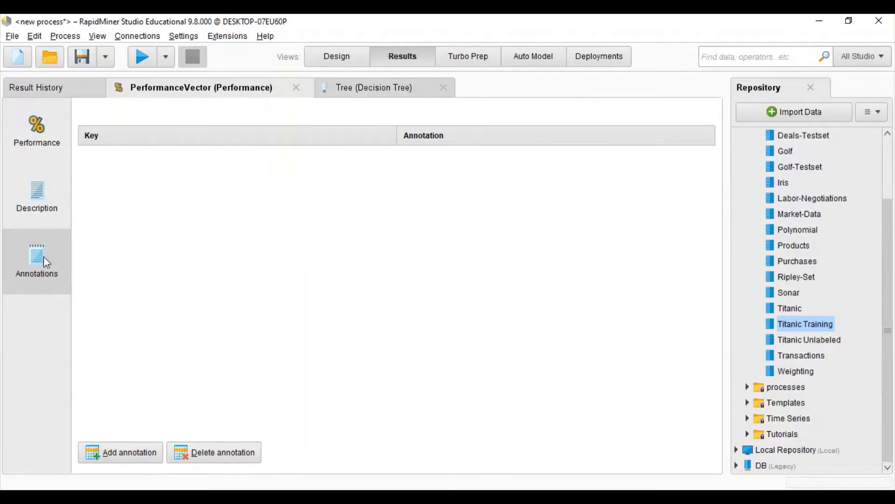
{"action": "left_click", "coordinate": [374, 93]}
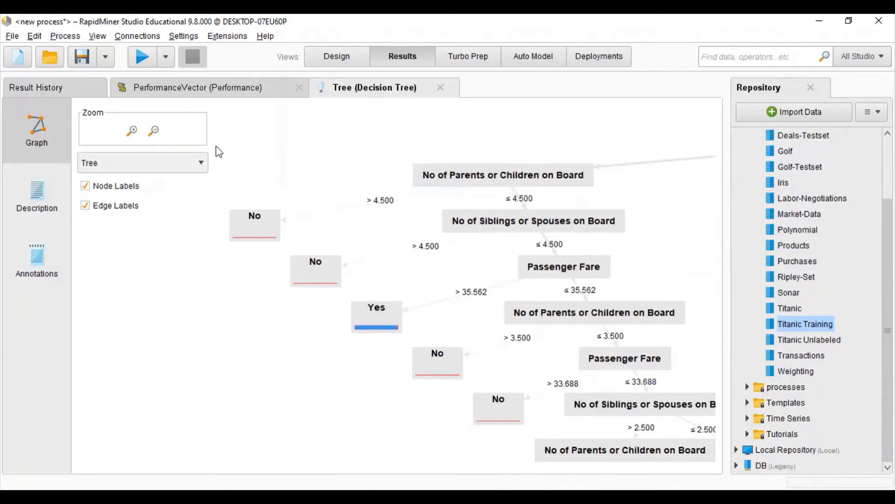
Zoom the decision tree out seven steps, then back in four steps
{"action": "left_click", "coordinate": [154, 131]}
{"action": "left_click", "coordinate": [154, 131]}
{"action": "left_click", "coordinate": [154, 131]}
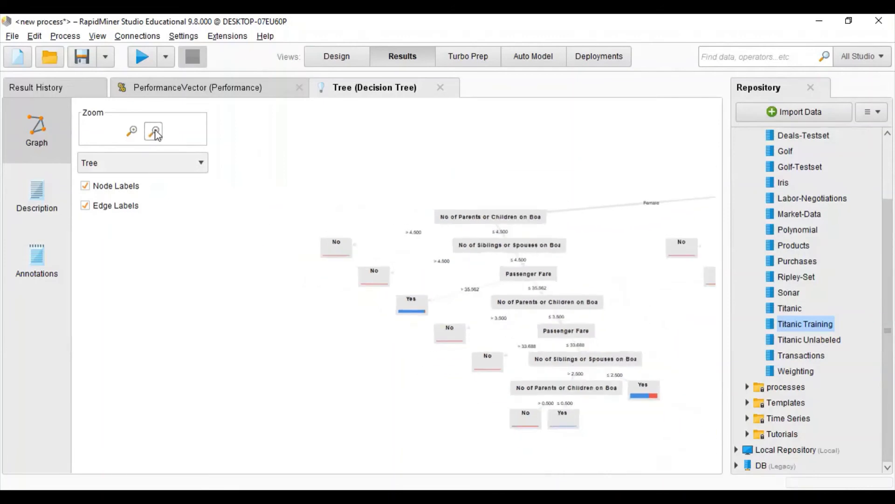
{"action": "left_click", "coordinate": [154, 131]}
{"action": "left_click", "coordinate": [154, 131]}
{"action": "left_click", "coordinate": [154, 131]}
{"action": "left_click", "coordinate": [154, 132]}
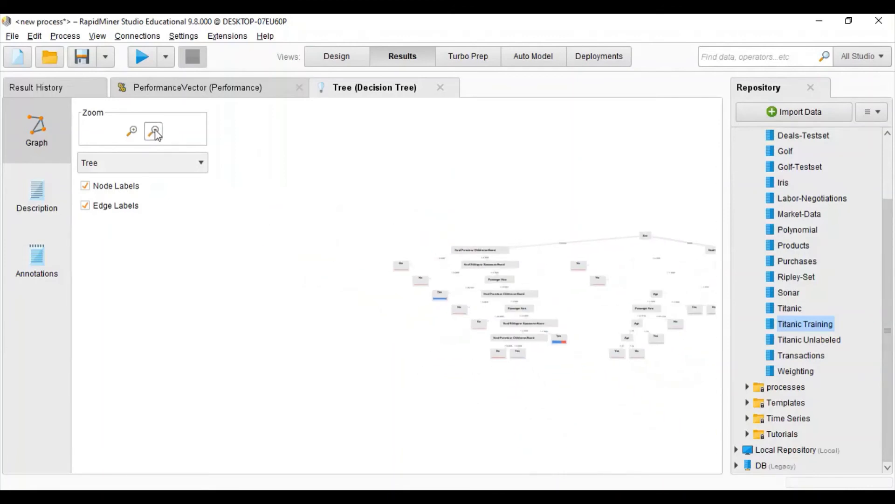
{"action": "left_click", "coordinate": [132, 135]}
{"action": "left_click", "coordinate": [132, 135]}
{"action": "left_click", "coordinate": [132, 136]}
{"action": "left_click", "coordinate": [132, 135]}
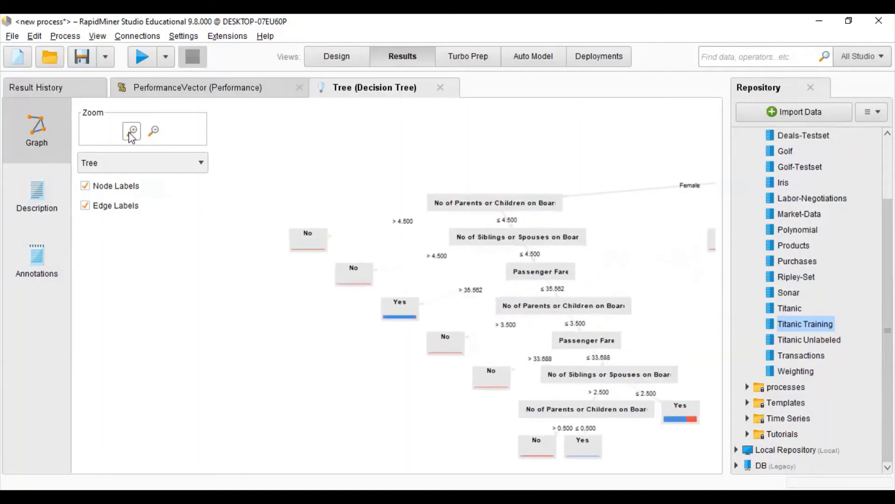
Toggle the tree's node labels off and on, leaving them shown
{"action": "left_click", "coordinate": [122, 189]}
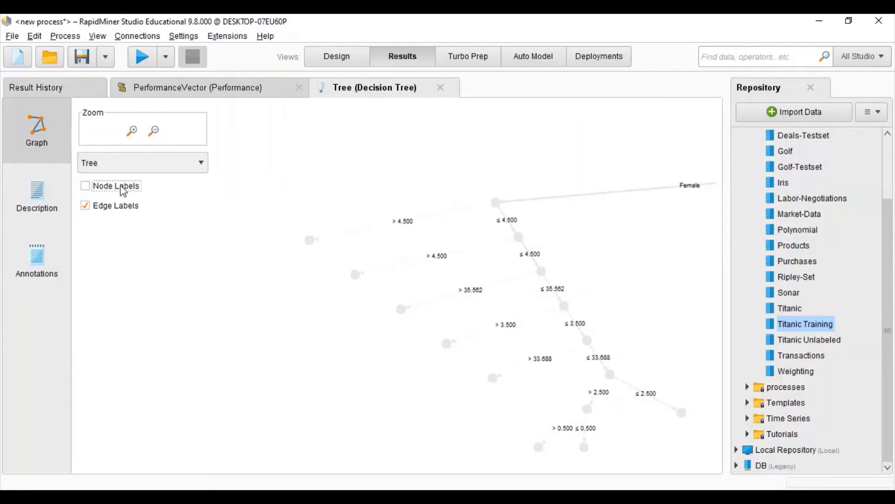
{"action": "left_click", "coordinate": [123, 189]}
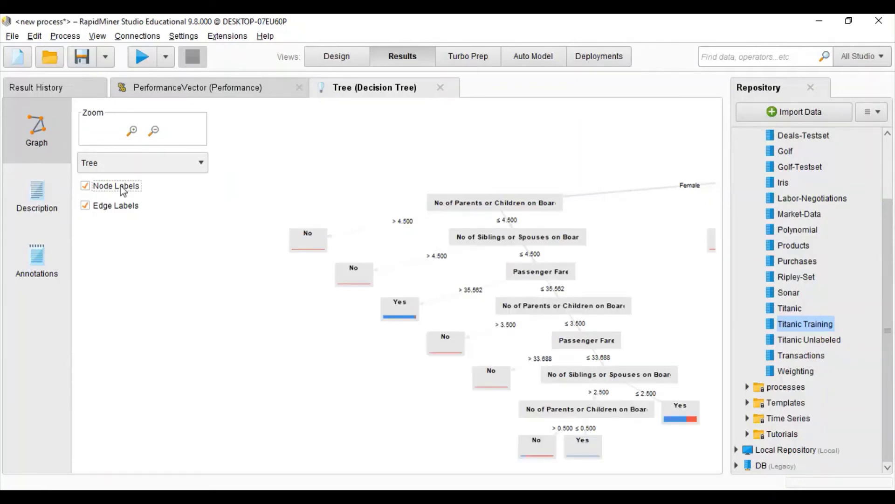
{"action": "left_click", "coordinate": [123, 188]}
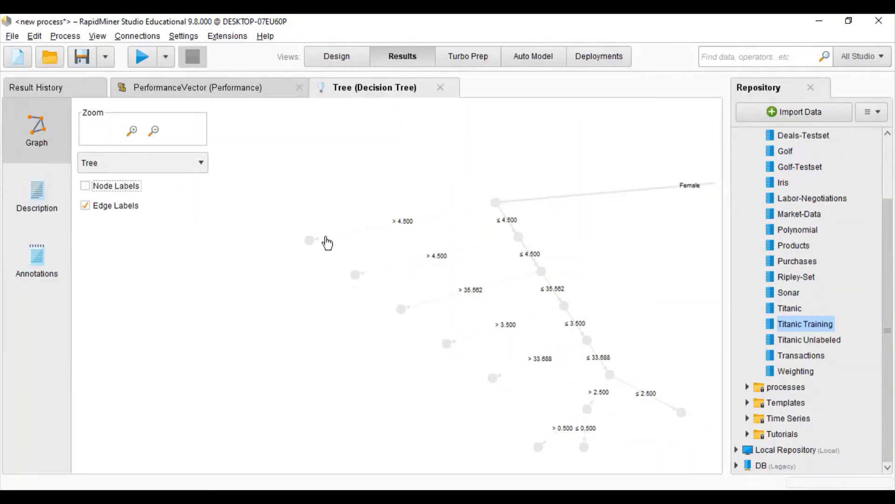
{"action": "left_click", "coordinate": [102, 191]}
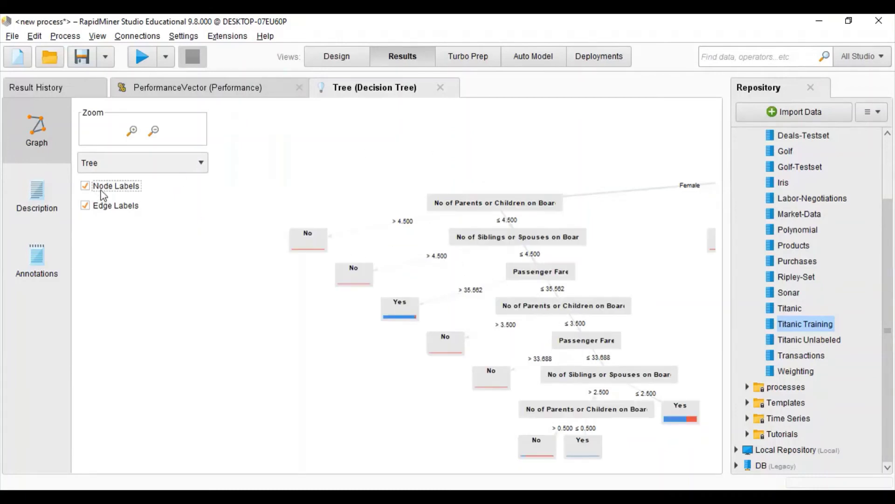
Toggle the edge split-condition labels off and on, leaving both node and edge labels visible
{"action": "left_click", "coordinate": [113, 212]}
{"action": "left_click", "coordinate": [114, 213]}
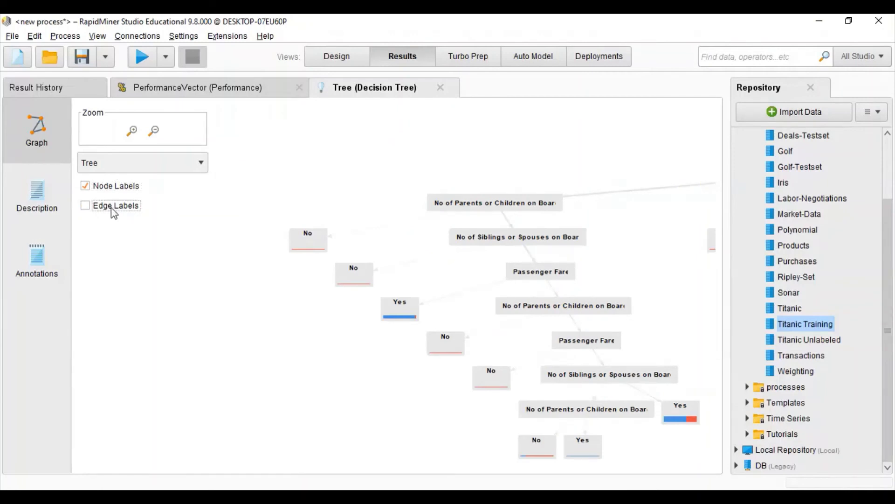
{"action": "left_click", "coordinate": [114, 212]}
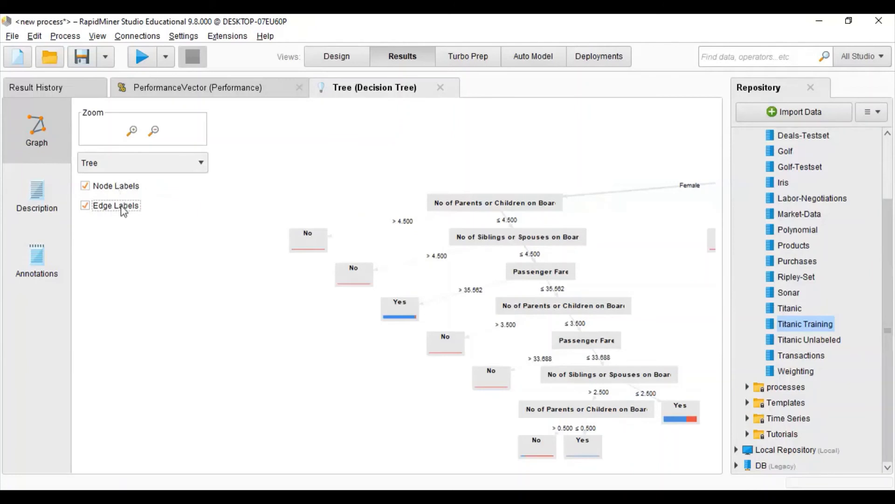
{"action": "left_click", "coordinate": [123, 212]}
{"action": "left_click", "coordinate": [131, 209]}
{"action": "left_click", "coordinate": [132, 212]}
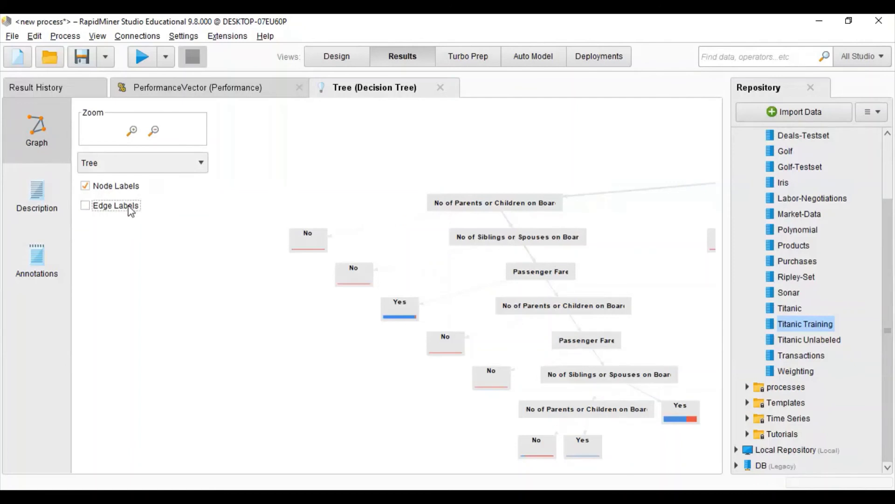
{"action": "left_click", "coordinate": [132, 211]}
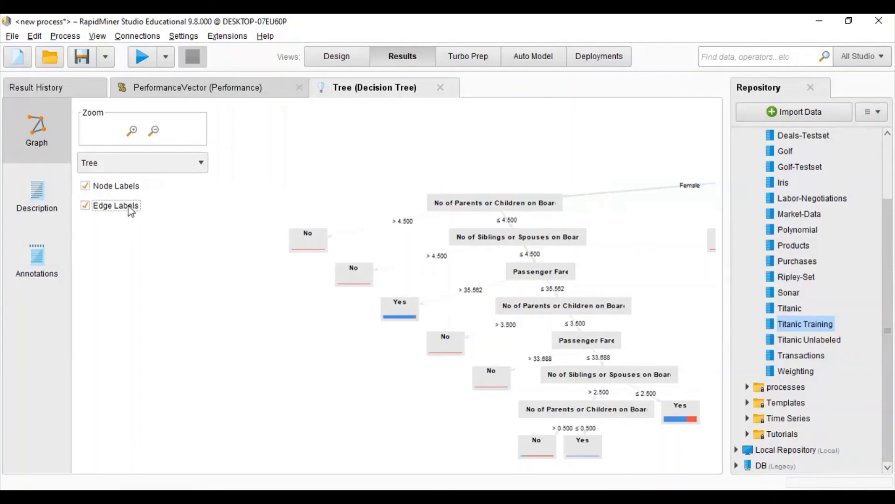
{"action": "left_click", "coordinate": [84, 92]}
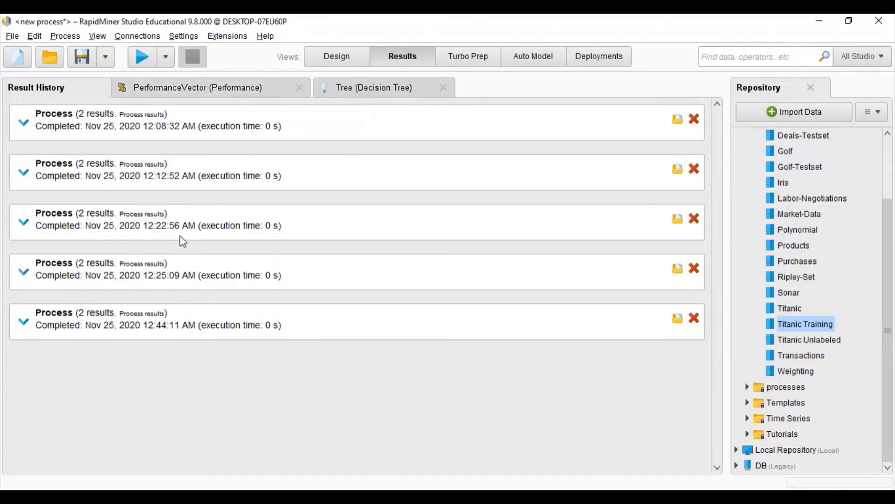
Flip between the performance vector and decision tree results, then return to the Design view
{"action": "left_click", "coordinate": [187, 88]}
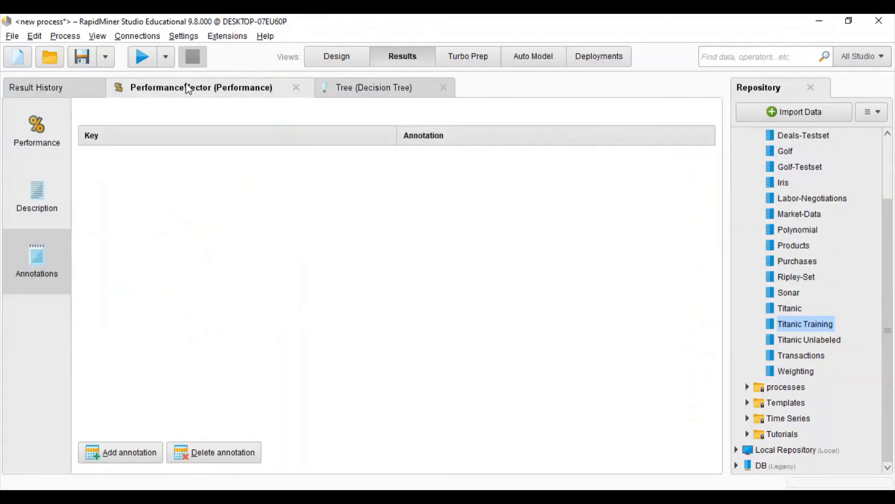
{"action": "left_click", "coordinate": [345, 93]}
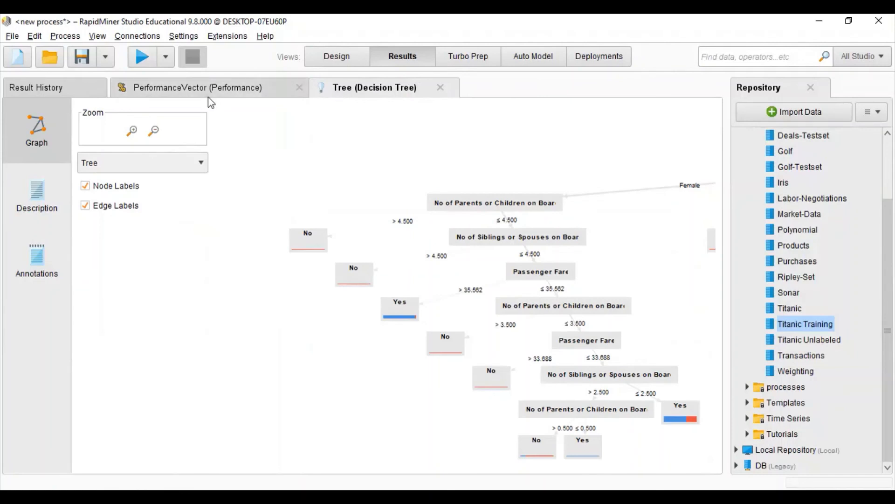
{"action": "left_click", "coordinate": [208, 96]}
{"action": "left_click", "coordinate": [356, 88]}
{"action": "left_click", "coordinate": [344, 58]}
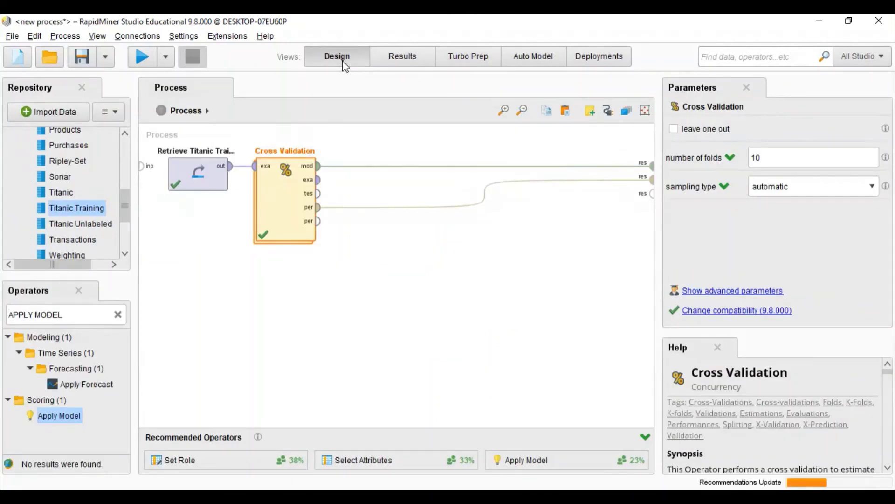
Change Cross Validation's number of folds from 10 to 6 and rerun the process
{"action": "left_click_drag", "start_coordinate": [845, 160], "coordinate": [751, 160]}
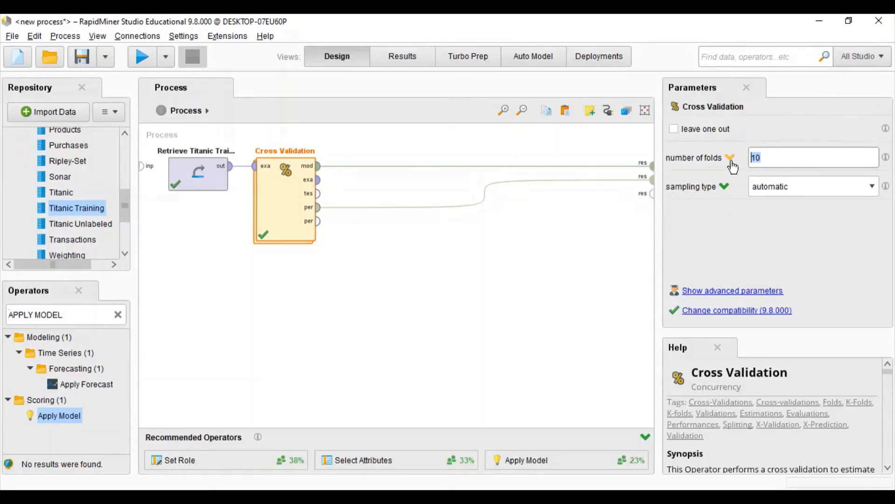
{"action": "left_click", "coordinate": [731, 161]}
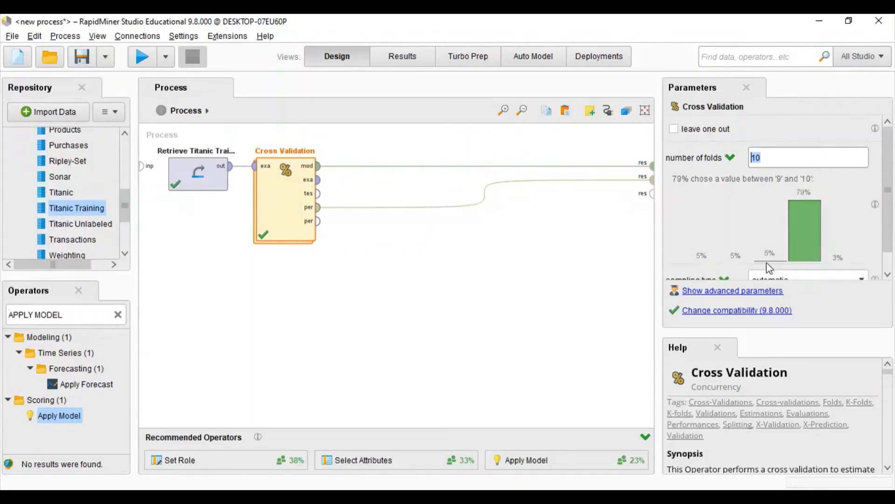
{"action": "type", "text": "6"}
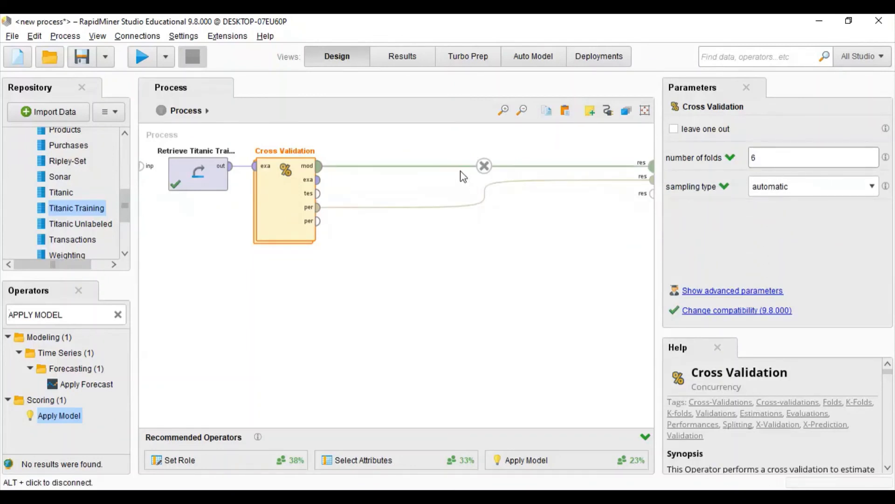
{"action": "left_click", "coordinate": [144, 60]}
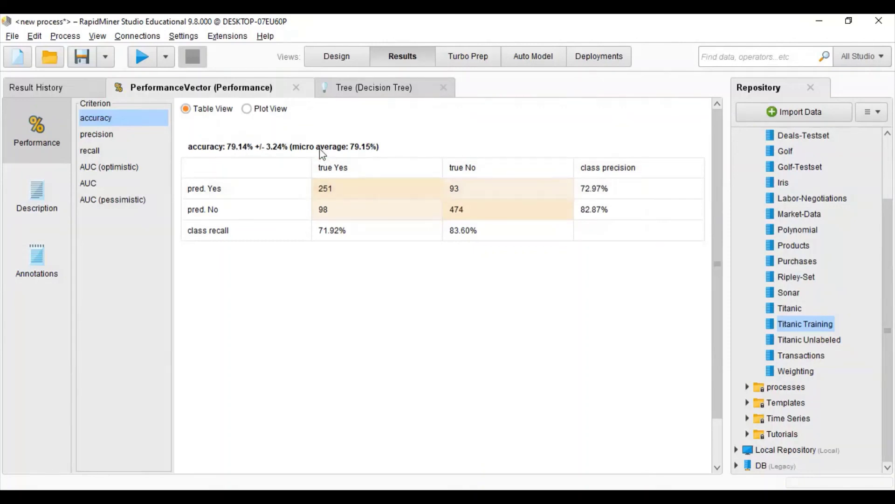
Display the 6-fold decision tree splitting on parents/children, siblings/spouses and passenger fare
{"action": "left_click", "coordinate": [337, 89]}
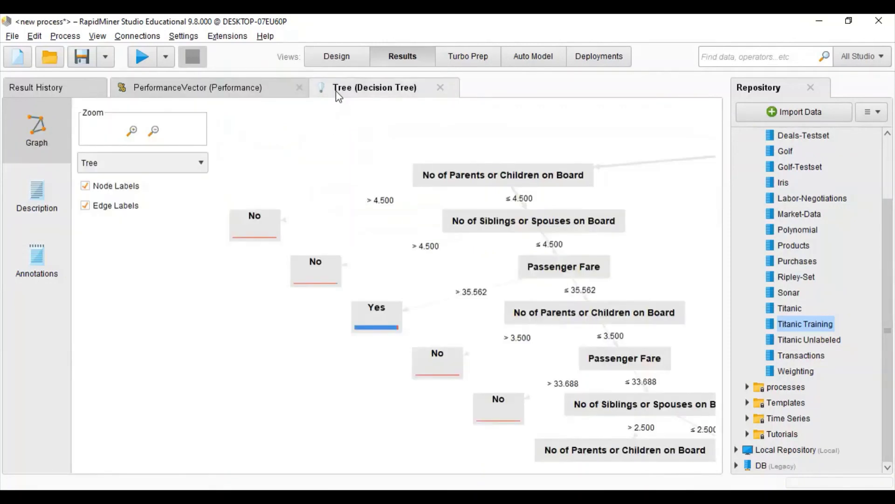
{"action": "left_click", "coordinate": [287, 89]}
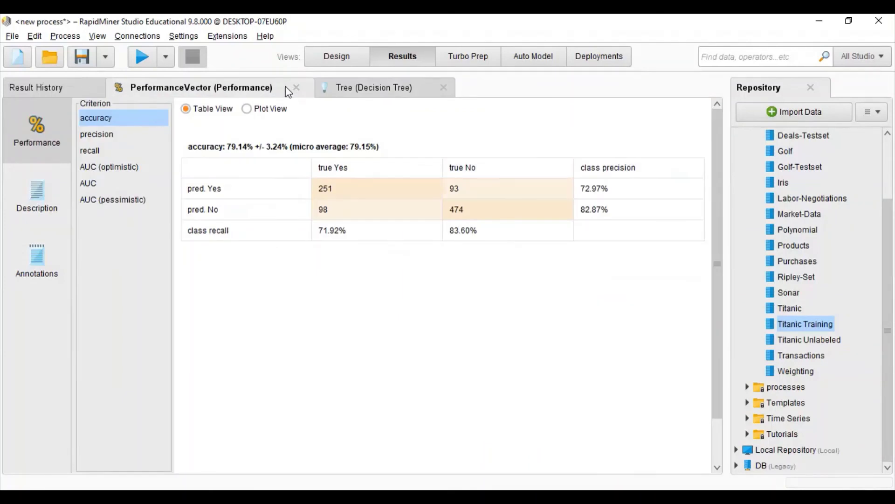
{"action": "left_click", "coordinate": [328, 83]}
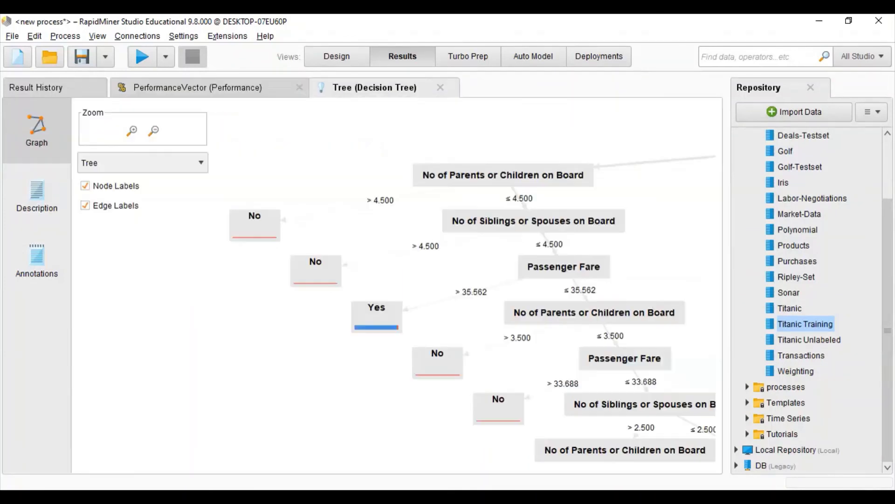